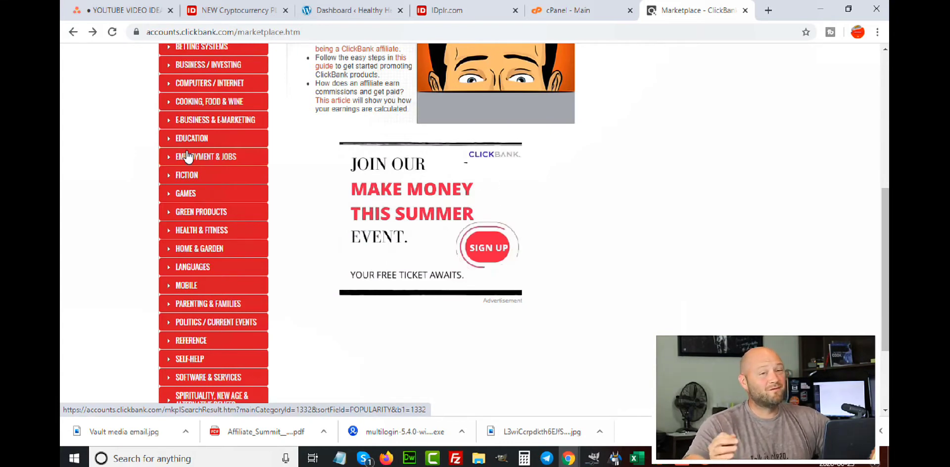
Find the Health & Fitness category in the ClickBank marketplace and open its Dietary Supplements subcategory
scroll(187, 158, "up", 3)
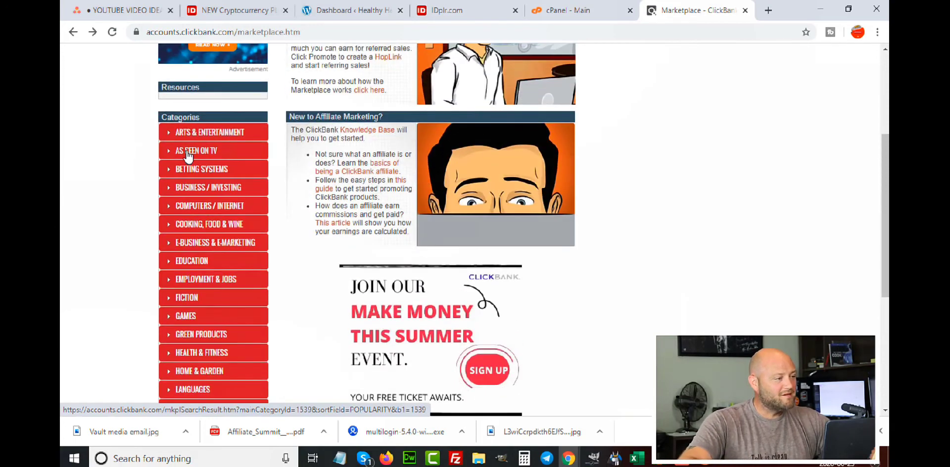
scroll(187, 159, "down", 3)
scroll(116, 212, "down", 2)
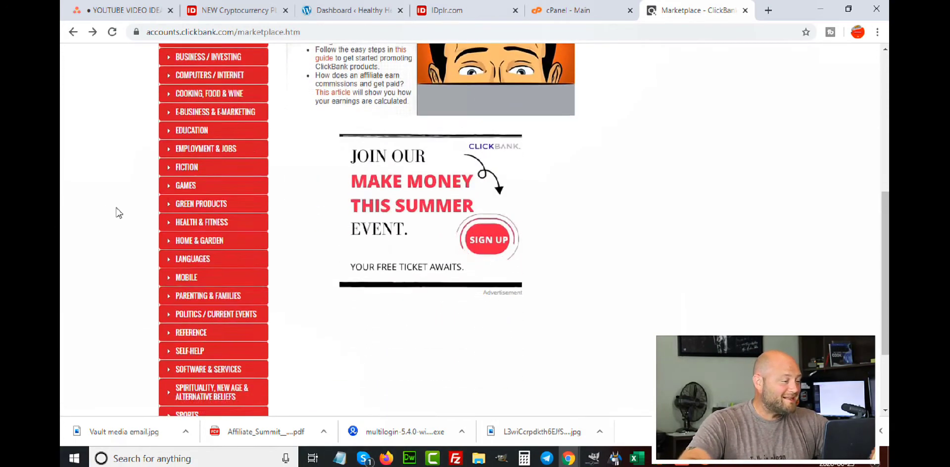
scroll(118, 213, "up", 3)
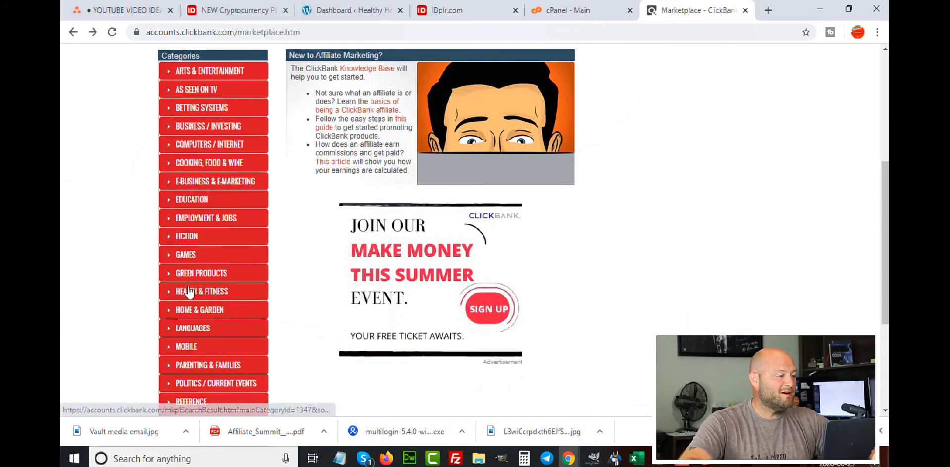
left_click(169, 296)
scroll(169, 298, "down", 3)
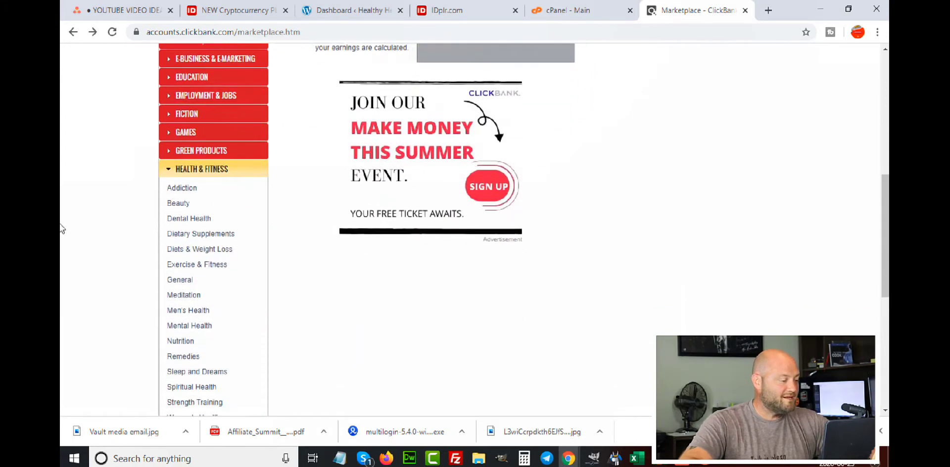
left_click(214, 240)
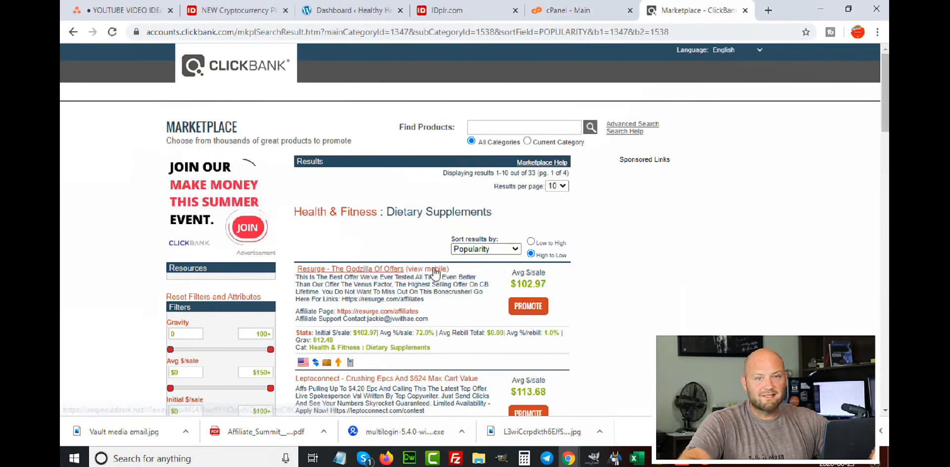
Sort the Dietary Supplements offers by Gravity and highlight the gravity score of the Resurge offer
left_click(495, 249)
left_click(465, 322)
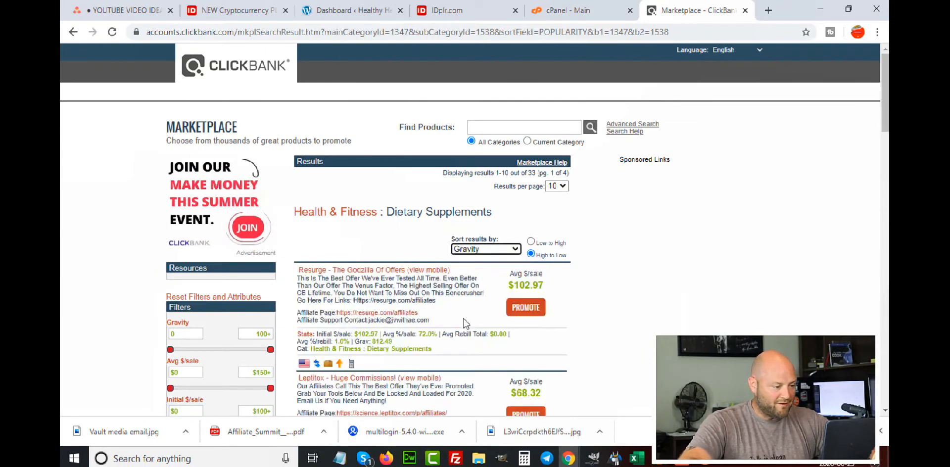
scroll(668, 247, "down", 2)
scroll(671, 248, "down", 2)
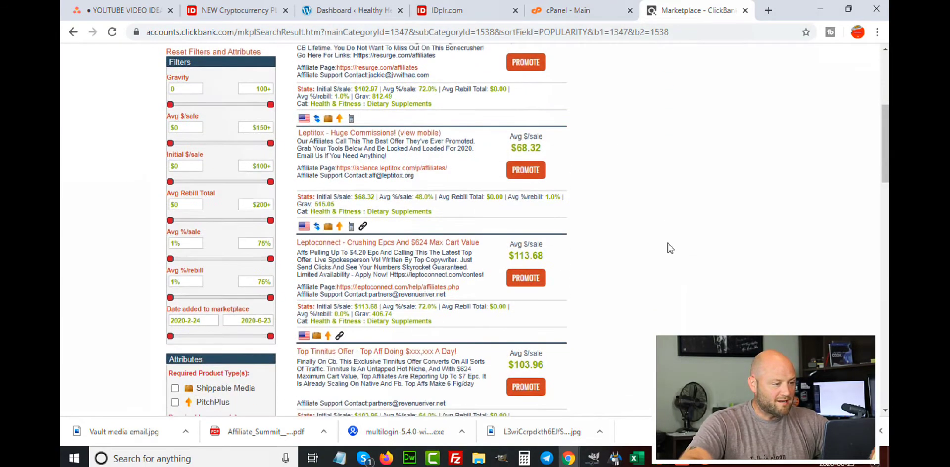
scroll(447, 137, "up", 2)
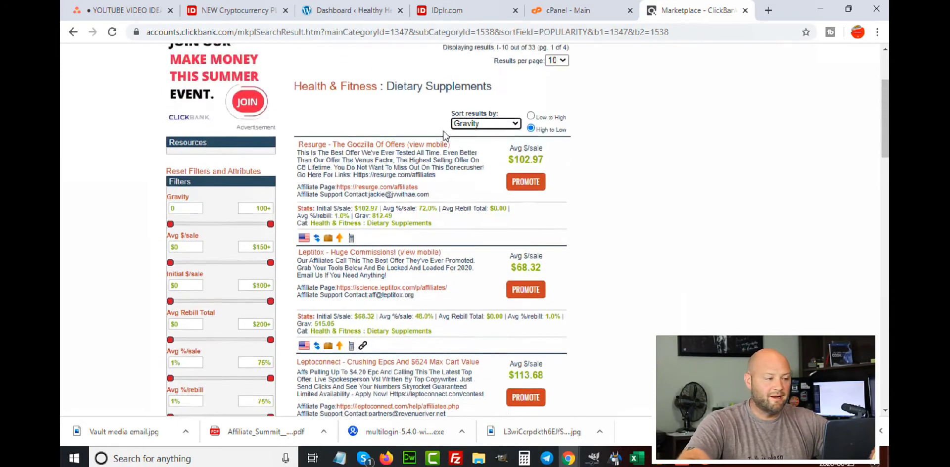
left_click_drag(399, 219, 354, 221)
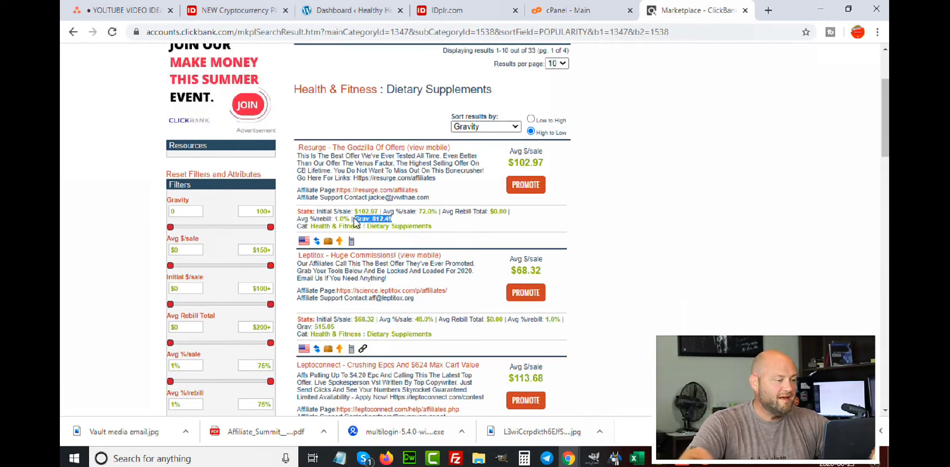
left_click(719, 248)
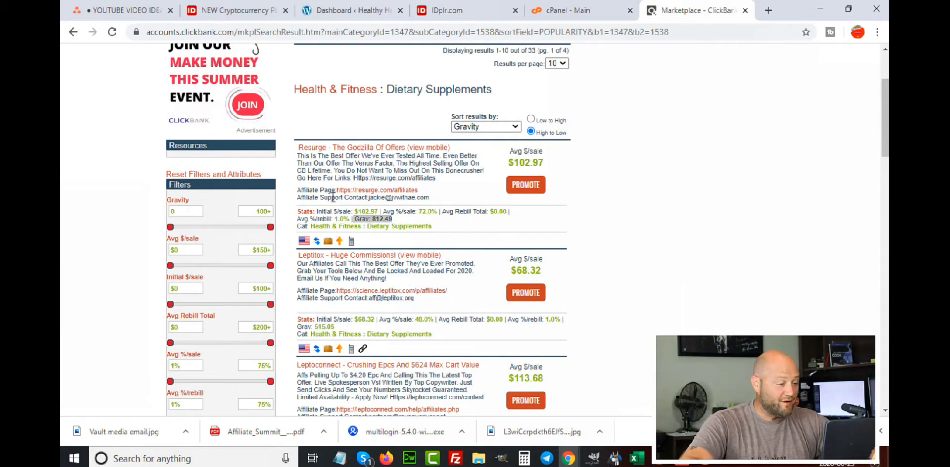
View the Resurge offer's sales page, play its video with sound, and return to the marketplace results
left_click(364, 148)
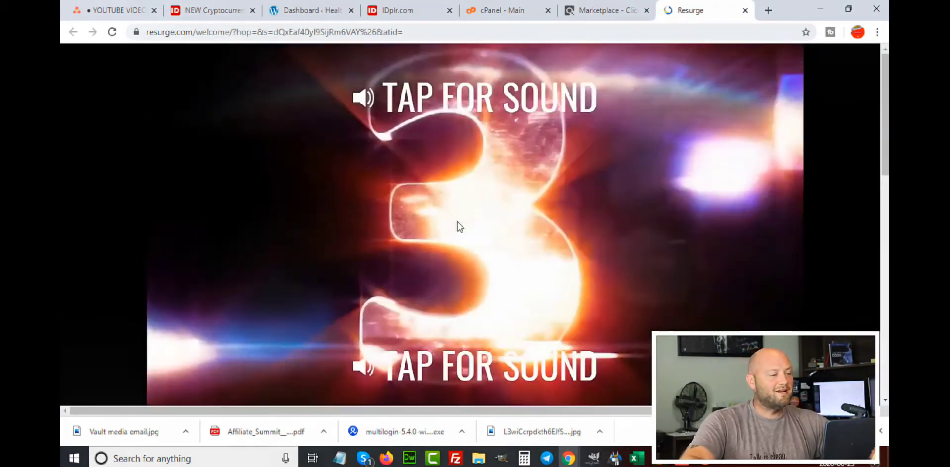
left_click(456, 225)
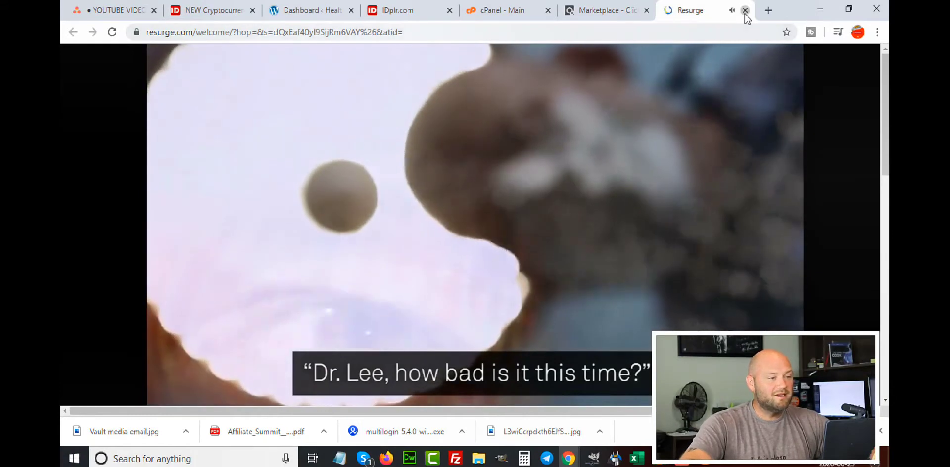
left_click(745, 10)
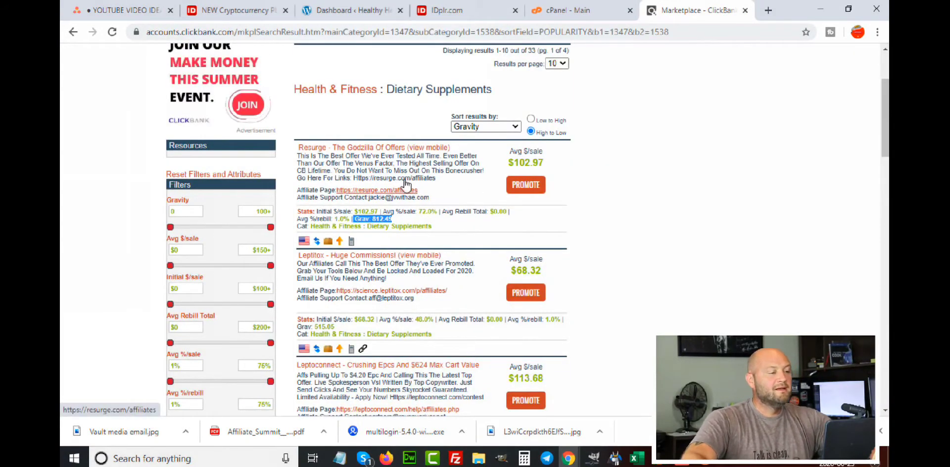
Switch to the Healthy Heart Magazine WordPress dashboard and open OptimizePress3's Create New Page screen
left_click(341, 10)
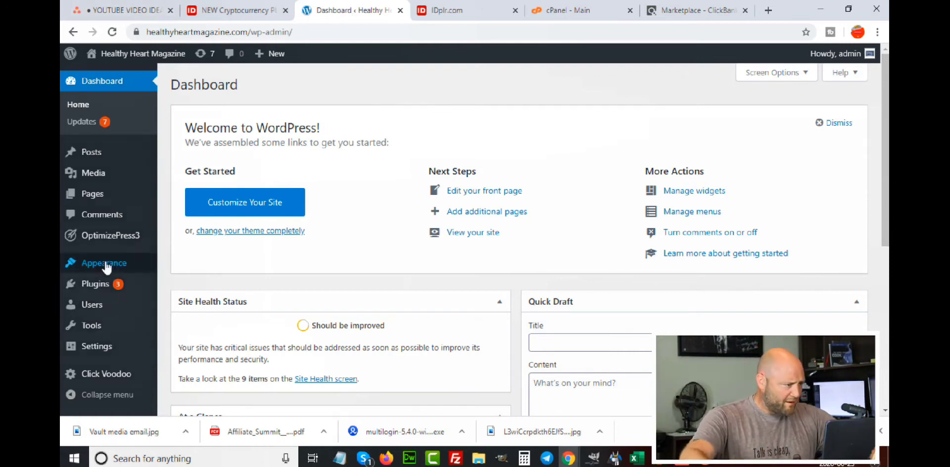
mouse_move(106, 266)
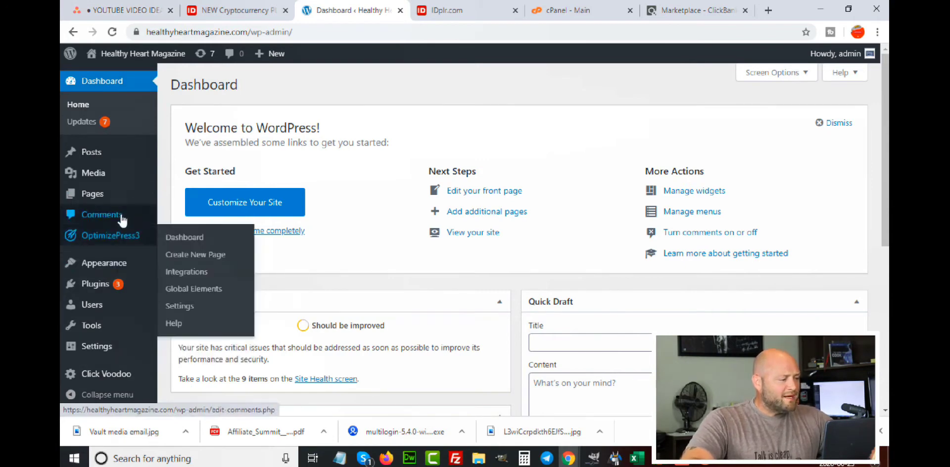
mouse_move(101, 242)
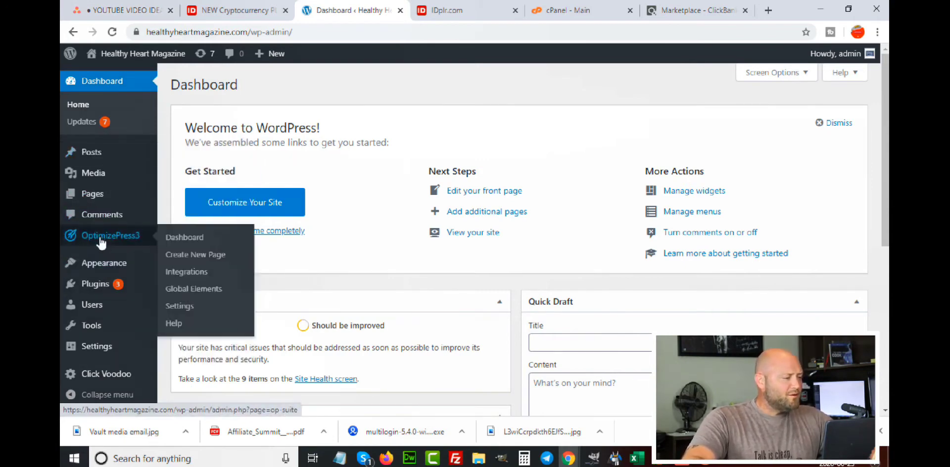
left_click(191, 256)
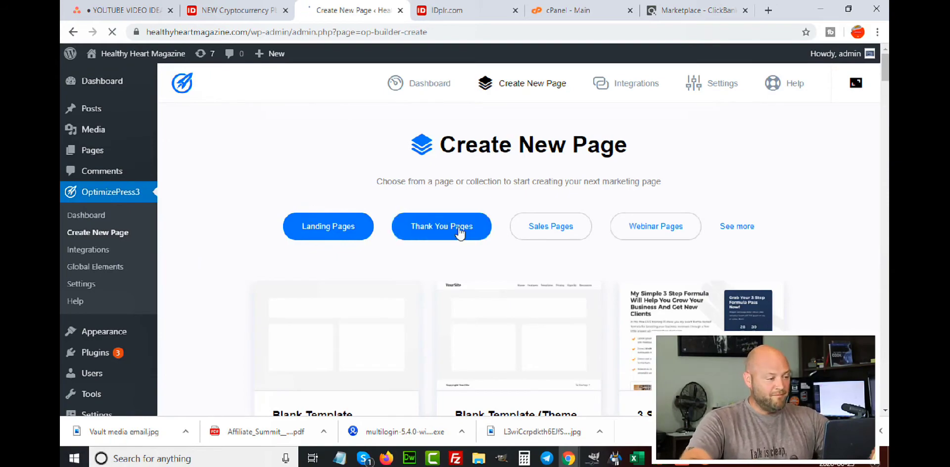
Browse the OptimizePress landing page templates and examine the Simple Personal Brand Home Page design
scroll(343, 221, "down", 5)
scroll(344, 221, "down", 3)
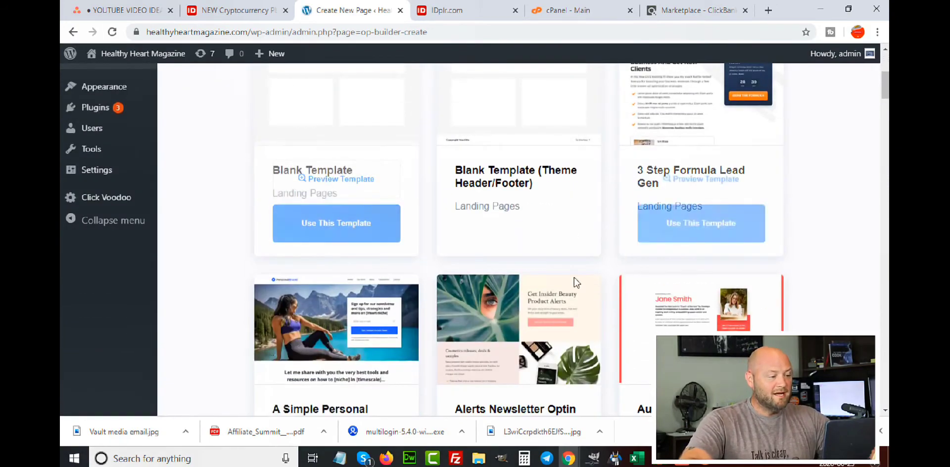
scroll(609, 236, "down", 5)
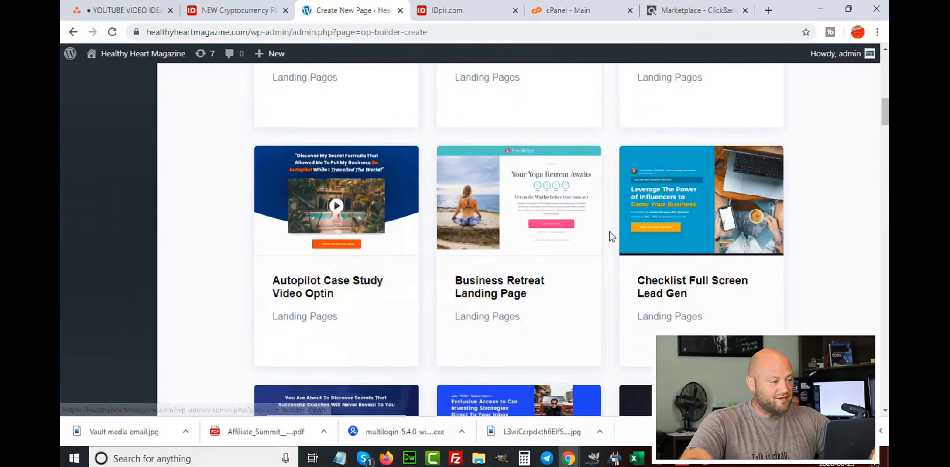
scroll(611, 236, "down", 5)
scroll(612, 236, "down", 20)
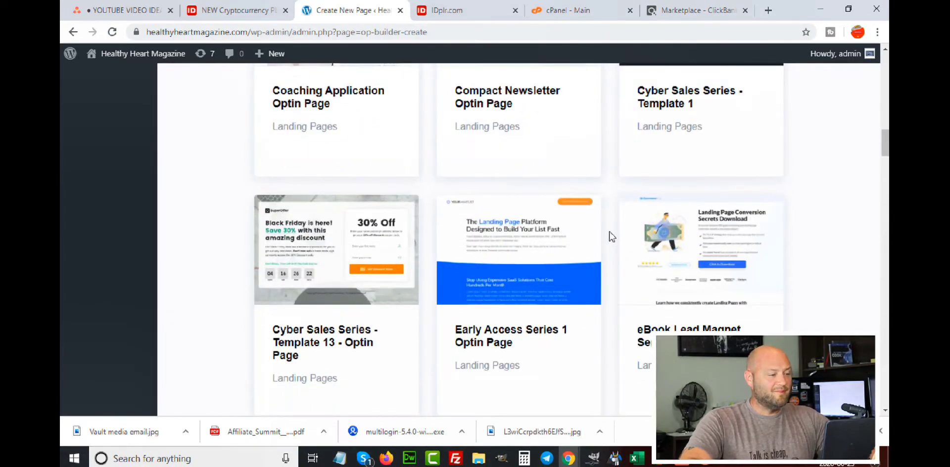
scroll(613, 236, "up", 10)
scroll(612, 236, "up", 15)
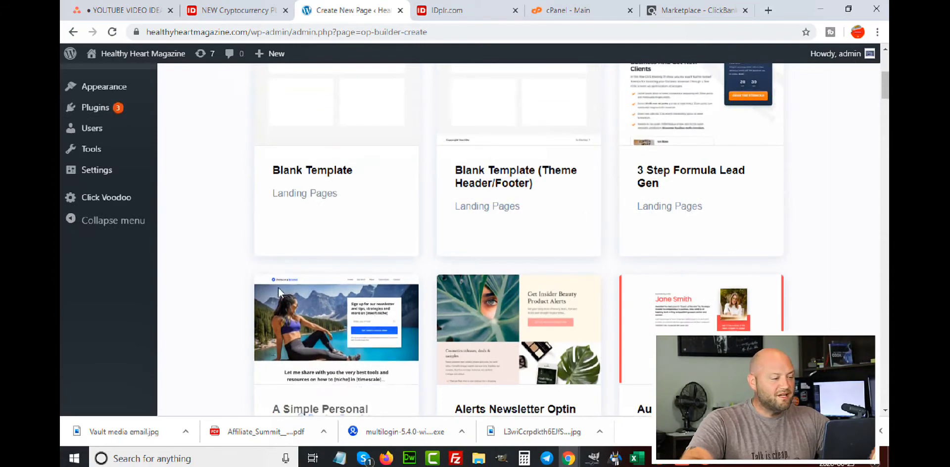
mouse_move(286, 290)
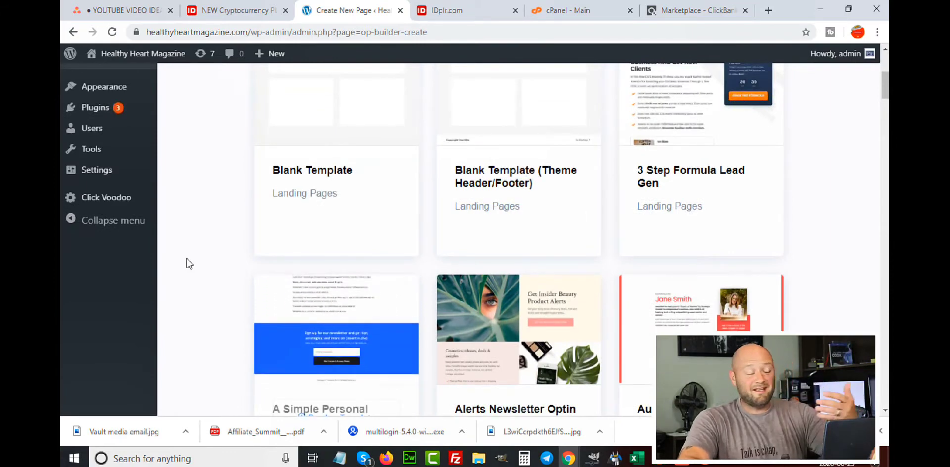
scroll(242, 201, "down", 3)
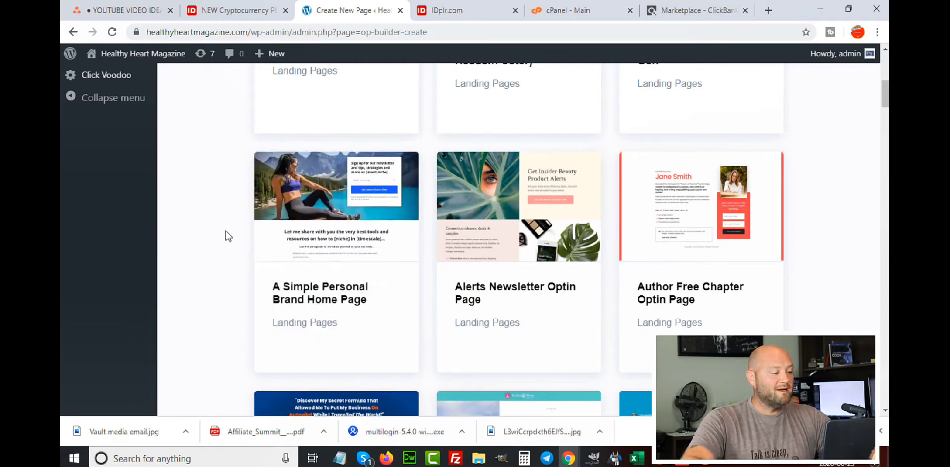
Create a page titled "reurge" from the A Simple Personal Brand Home Page template
left_click(337, 342)
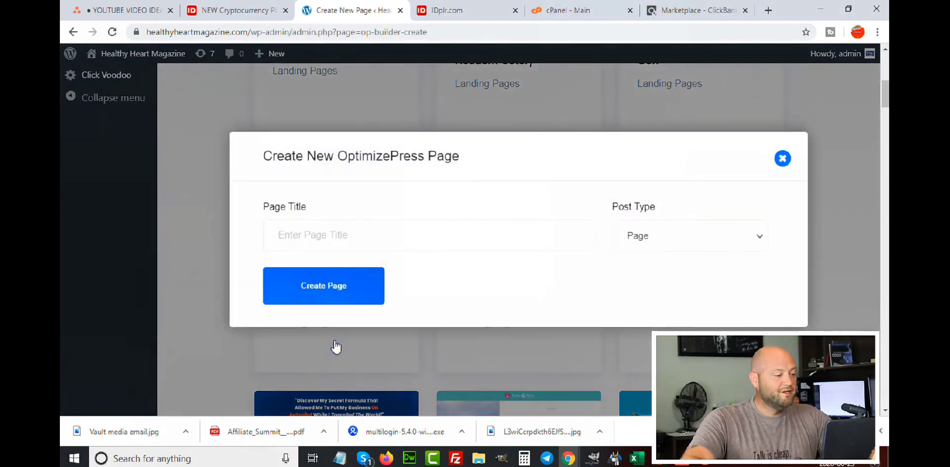
left_click(297, 236)
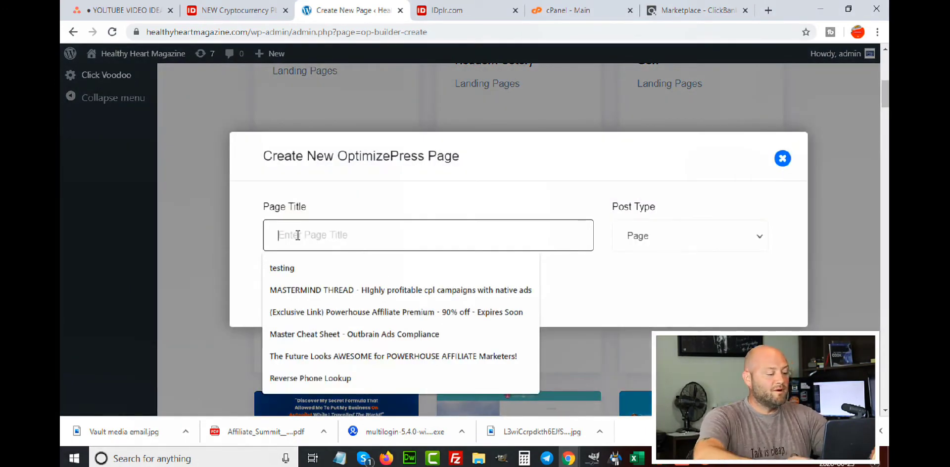
type("reurge")
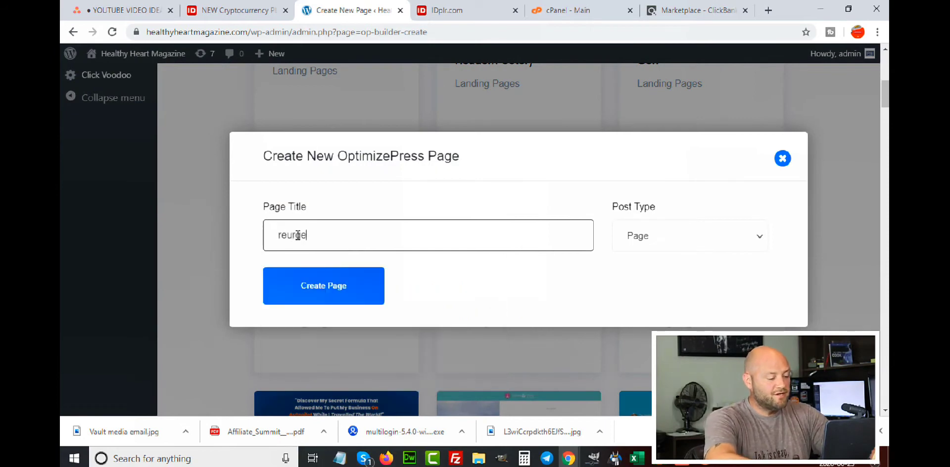
left_click(298, 291)
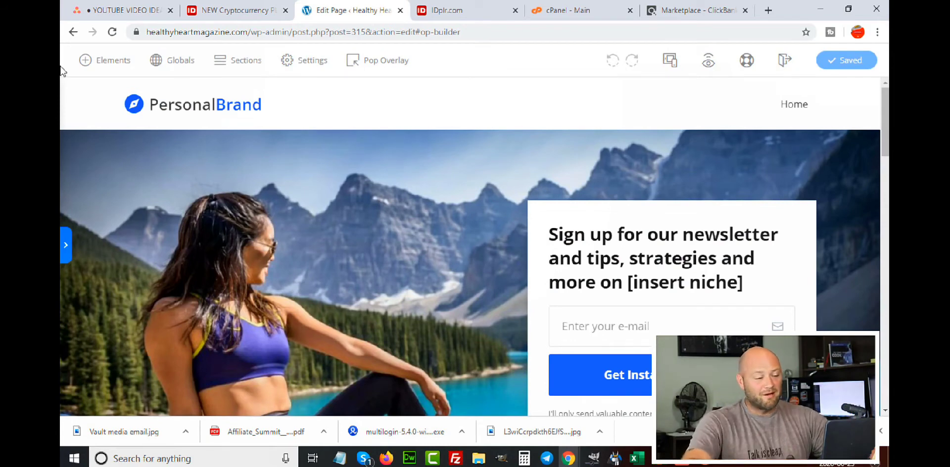
Replace the newsletter sign-up headline above the e-mail field with "Get a Free Guide ? Free Video?"
left_click(203, 103)
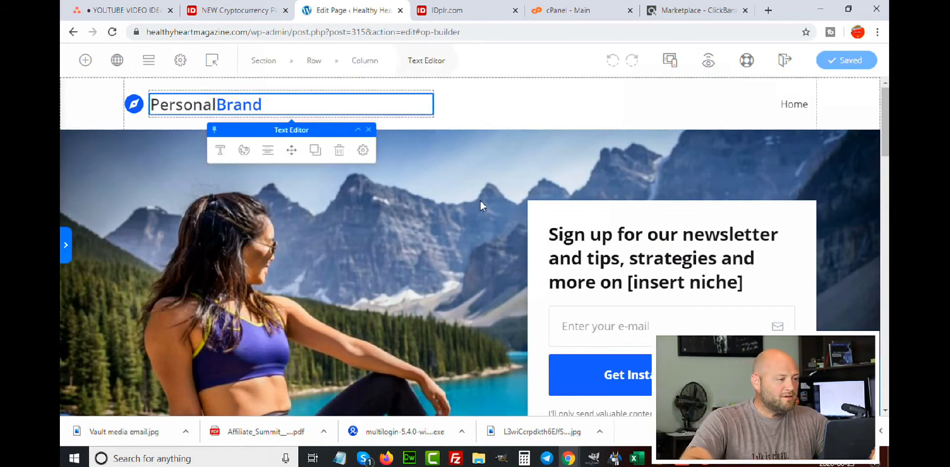
left_click(550, 243)
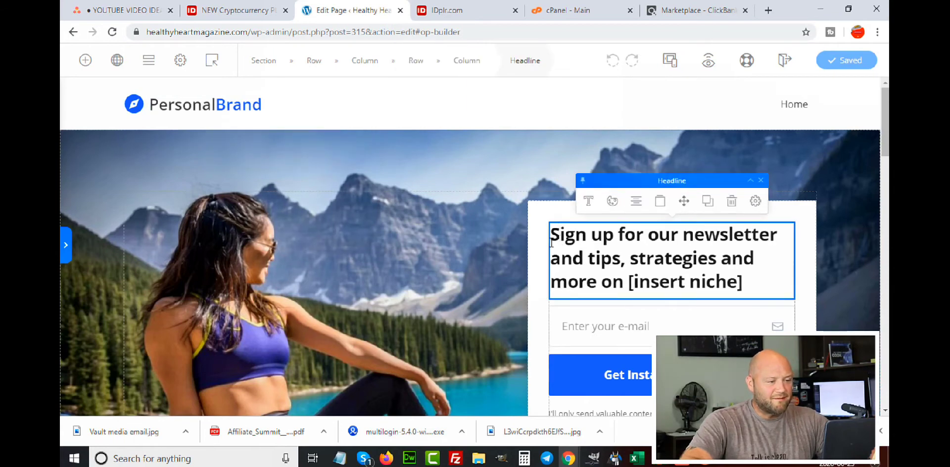
key("ctrl+a")
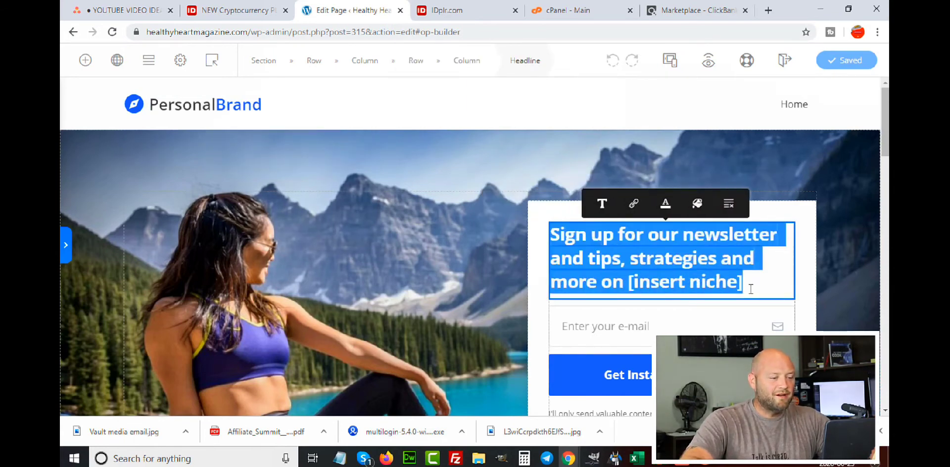
type("Fr")
key("BackSpace")
key("BackSpace")
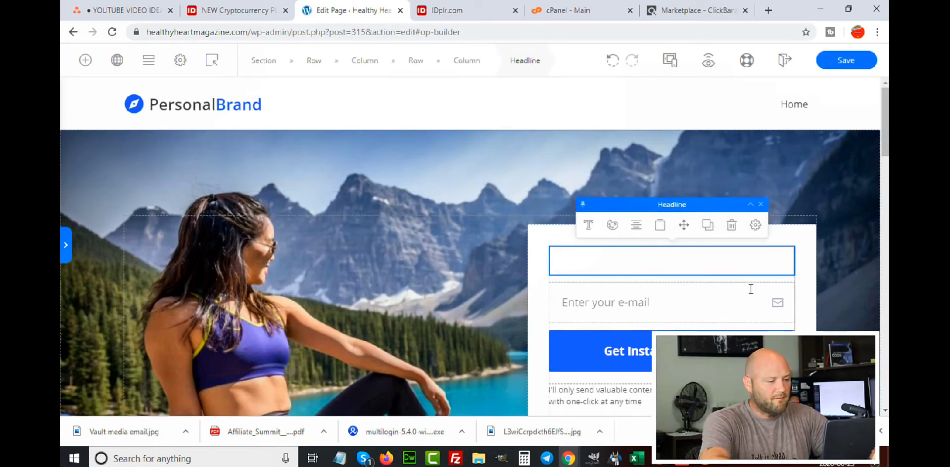
type("Get a Free Gu")
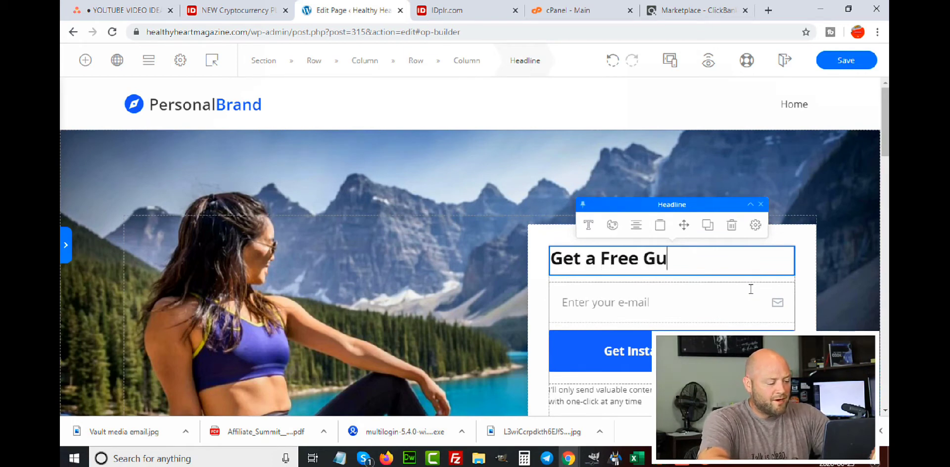
type("ide ? ")
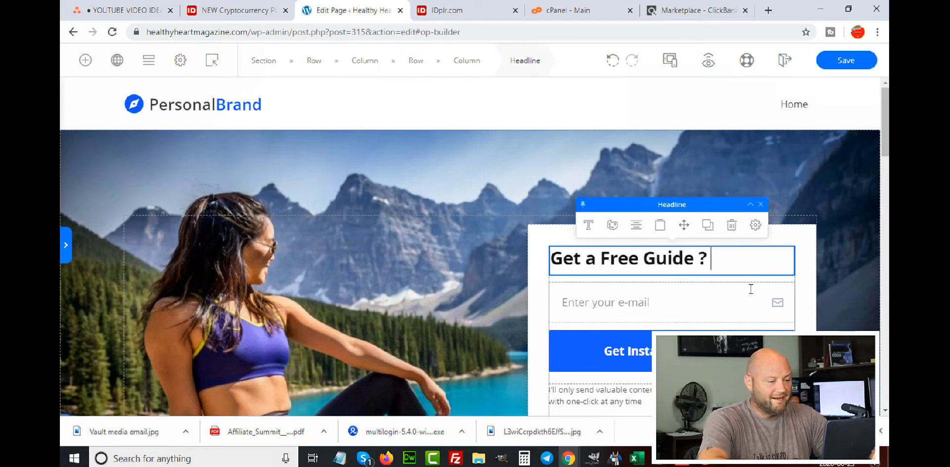
type("Free Vi")
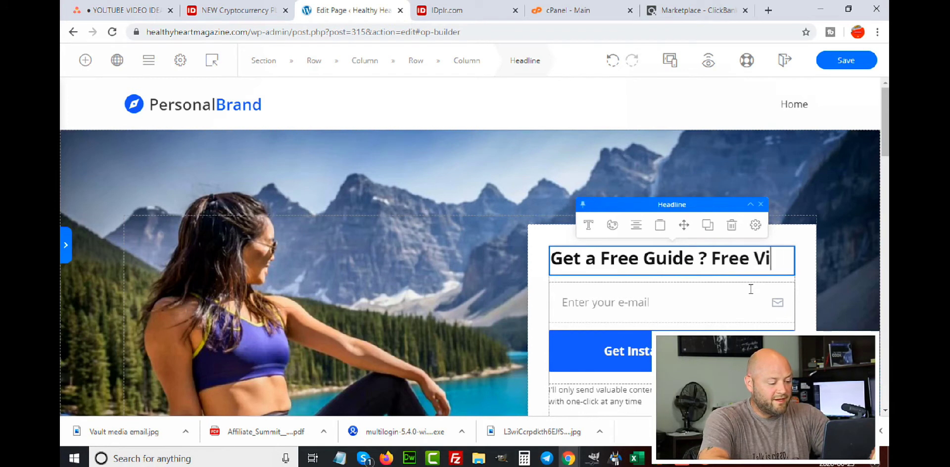
type("deo?")
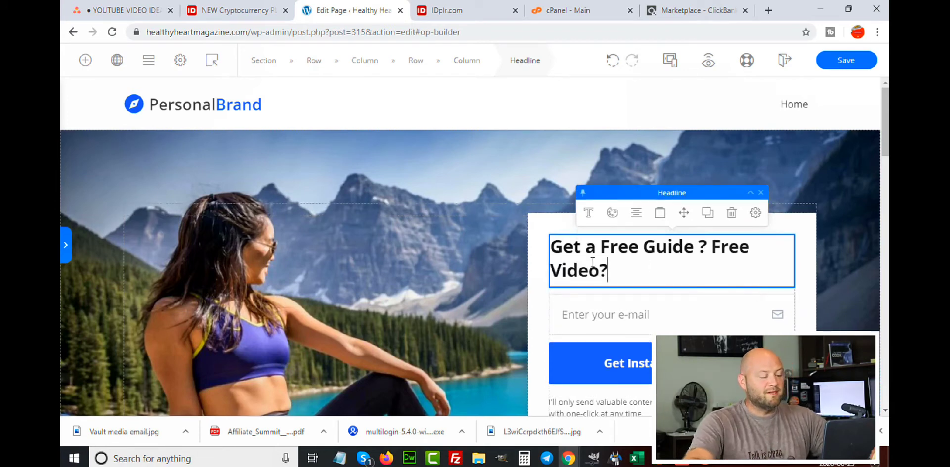
Replace the headline above the e-mail field with "Sign up here to get a FREE Guide & Watch our Free Video"
left_click_drag(626, 276, 553, 243)
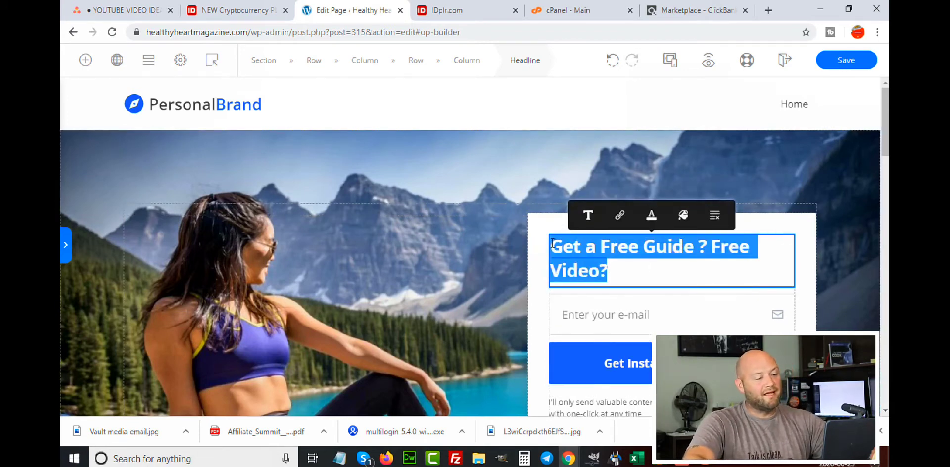
type("Sign up here to")
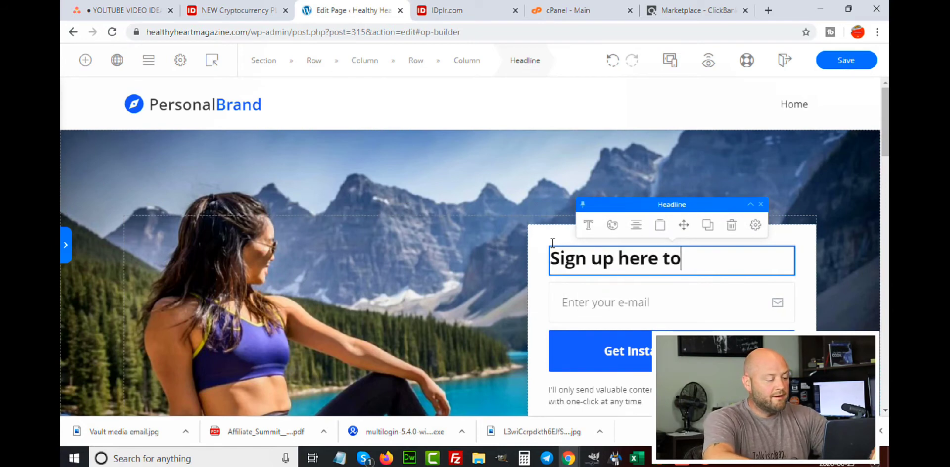
type(" get")
type("a ")
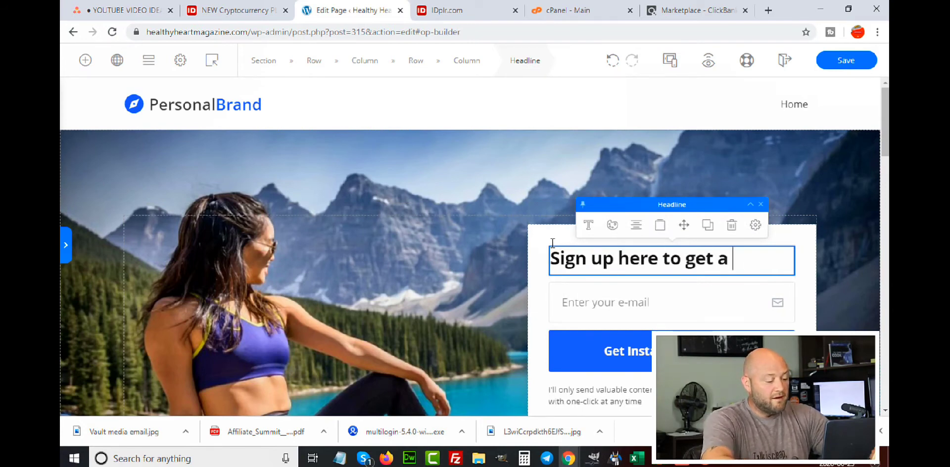
type("FREE Guide")
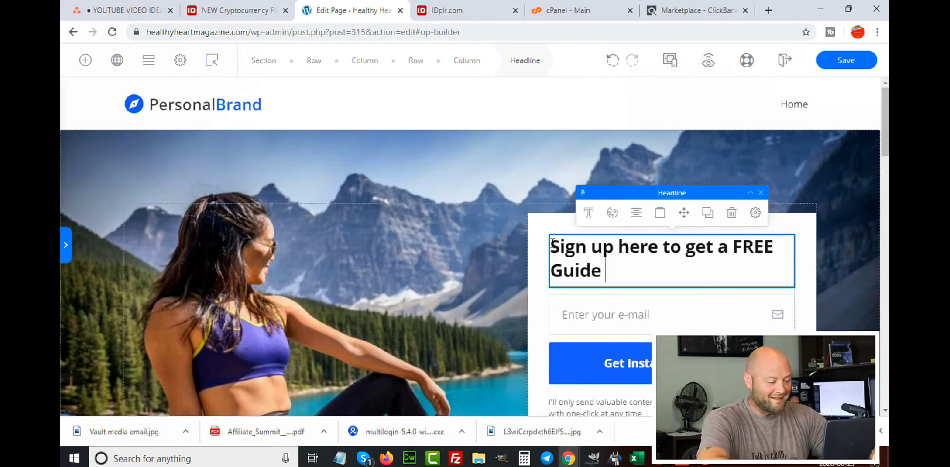
type("&")
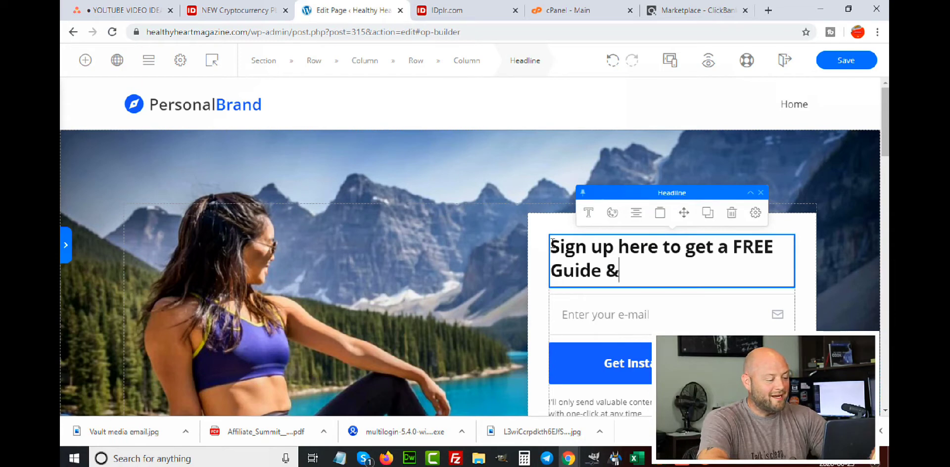
type(" Watch out")
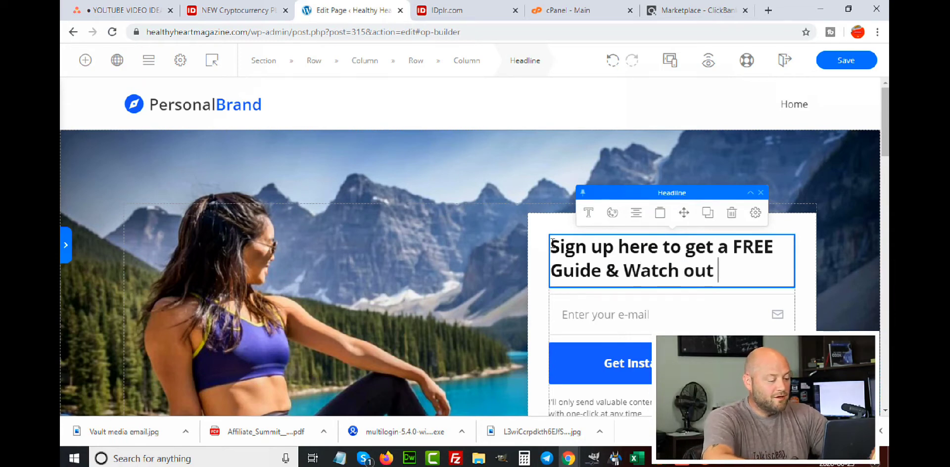
key("BackSpace")
type("r Free Video")
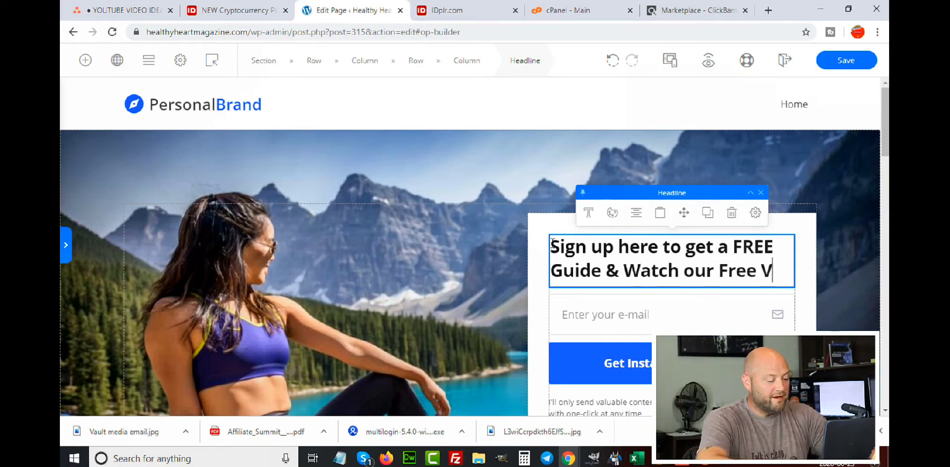
left_click(362, 259)
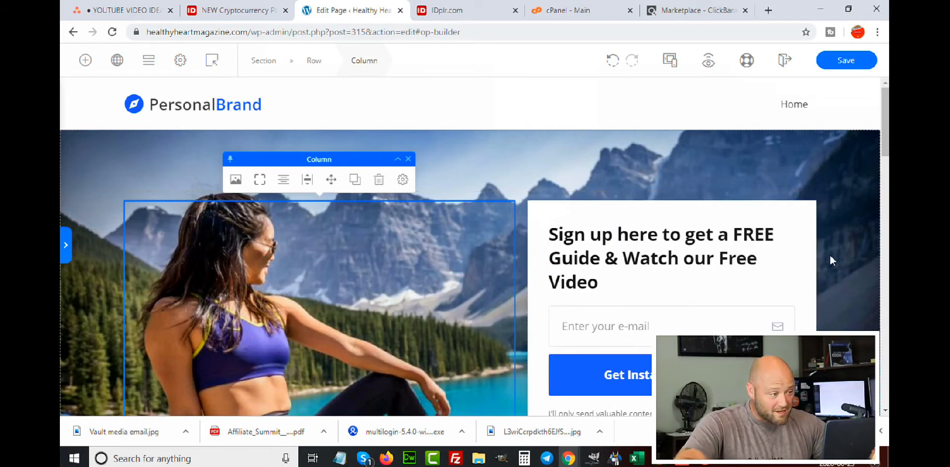
Select the whole opt-in form that contains the e-mail field and the "Get Instant Access Now" button
scroll(626, 247, "down", 2)
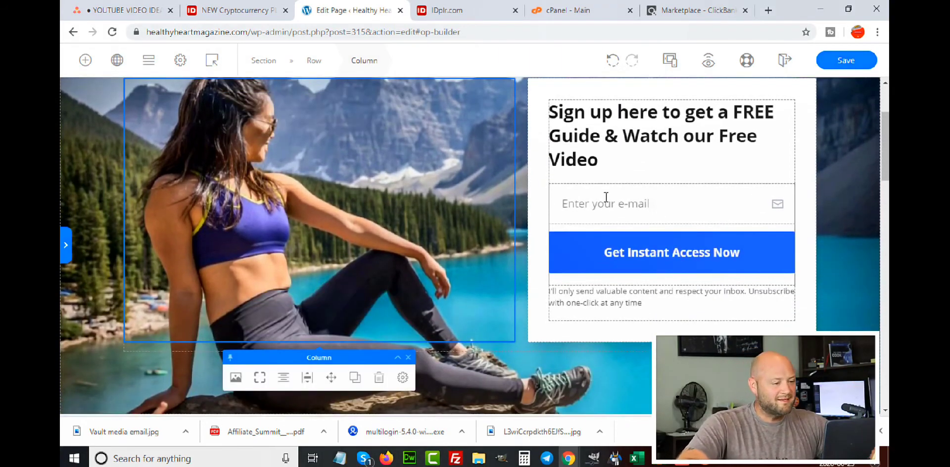
left_click(605, 198)
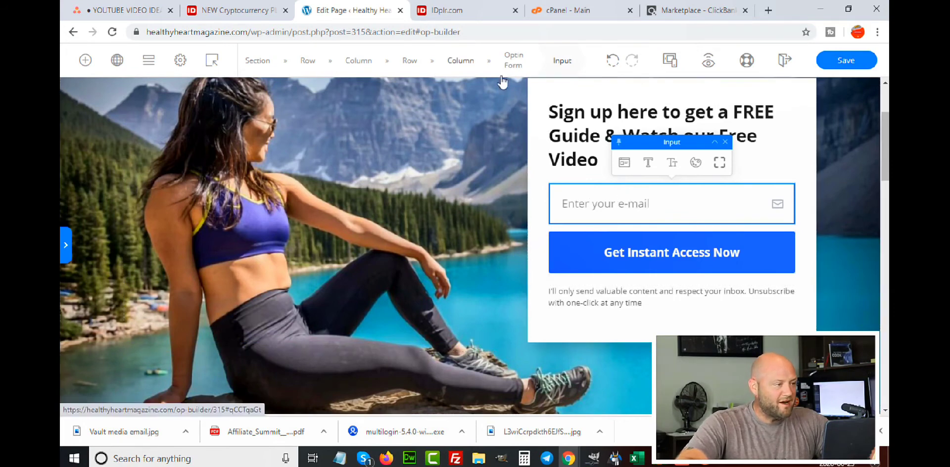
left_click(514, 65)
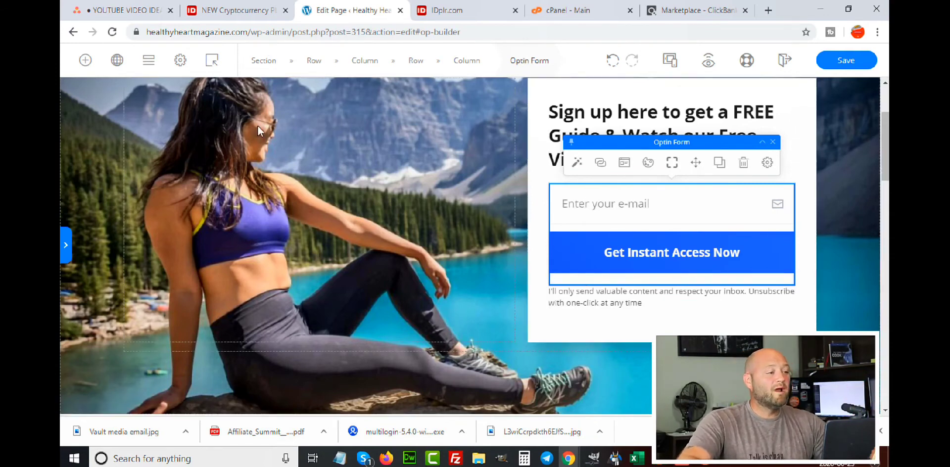
Switch to IDplr.com and examine the "keto diet" results for e-books and video courses usable as a free giveaway
left_click(460, 10)
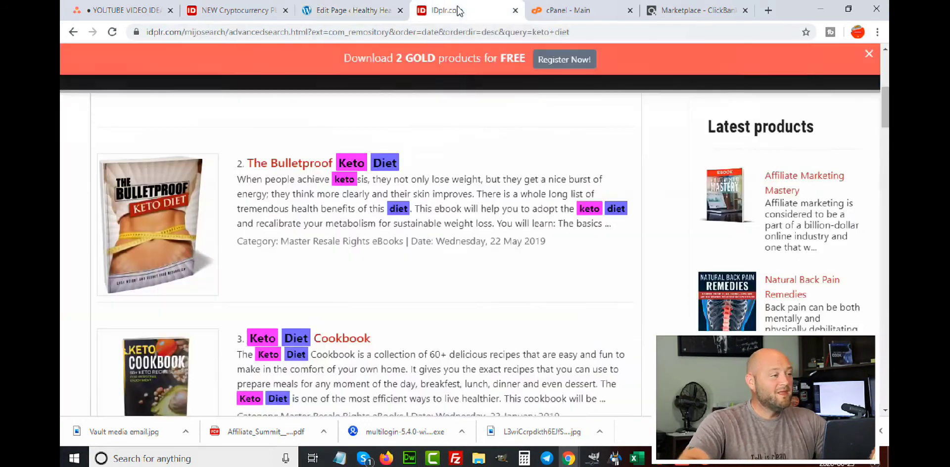
scroll(225, 145, "up", 5)
scroll(225, 145, "up", 2)
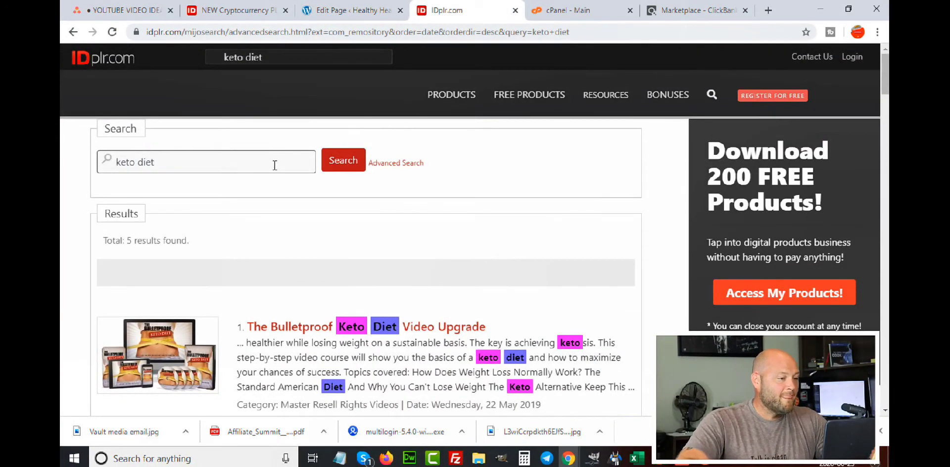
scroll(149, 163, "down", 3)
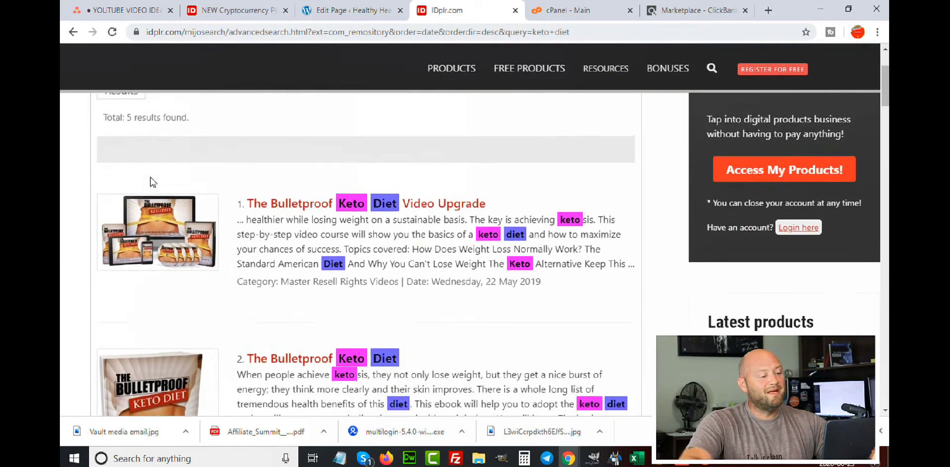
scroll(153, 183, "up", 3)
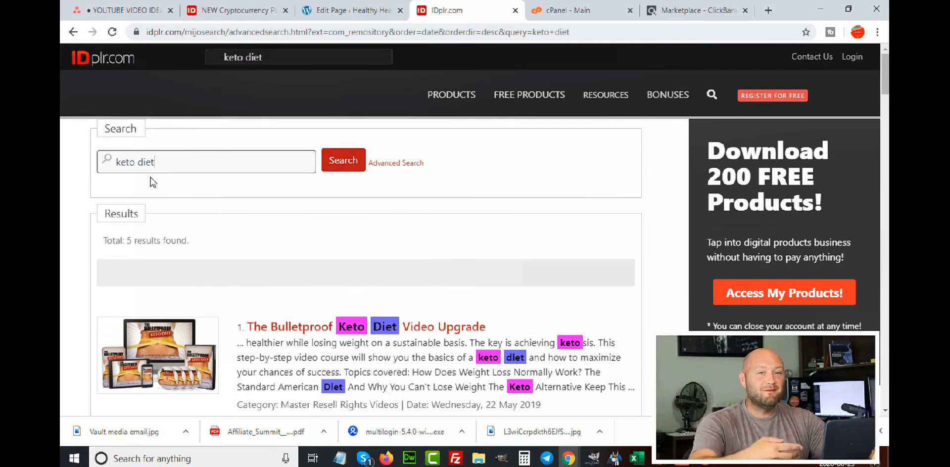
scroll(153, 182, "down", 4)
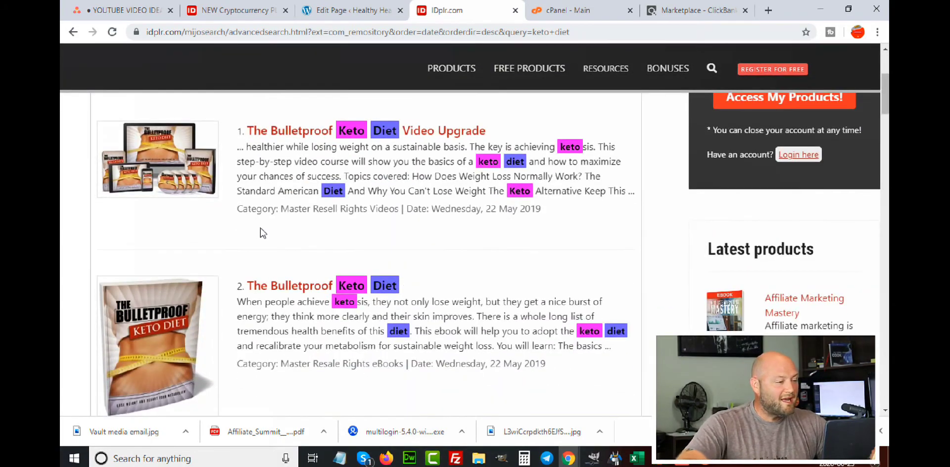
scroll(276, 179, "up", 4)
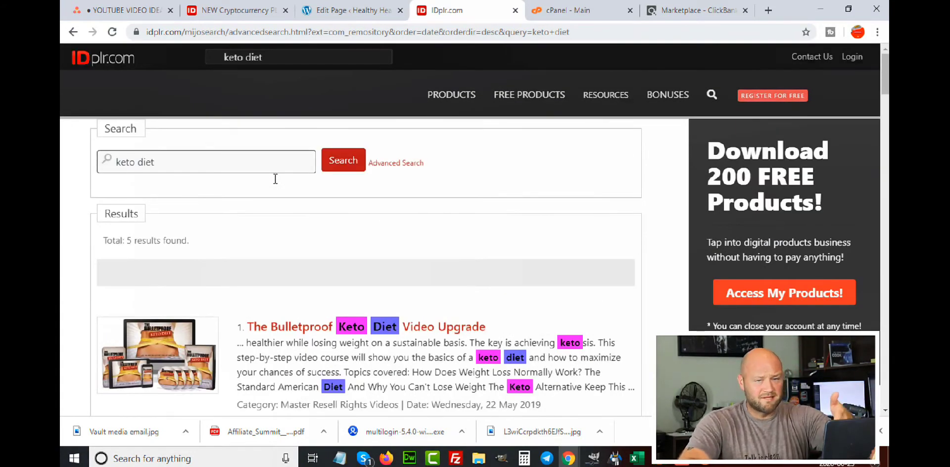
scroll(264, 190, "down", 2)
scroll(271, 196, "up", 1)
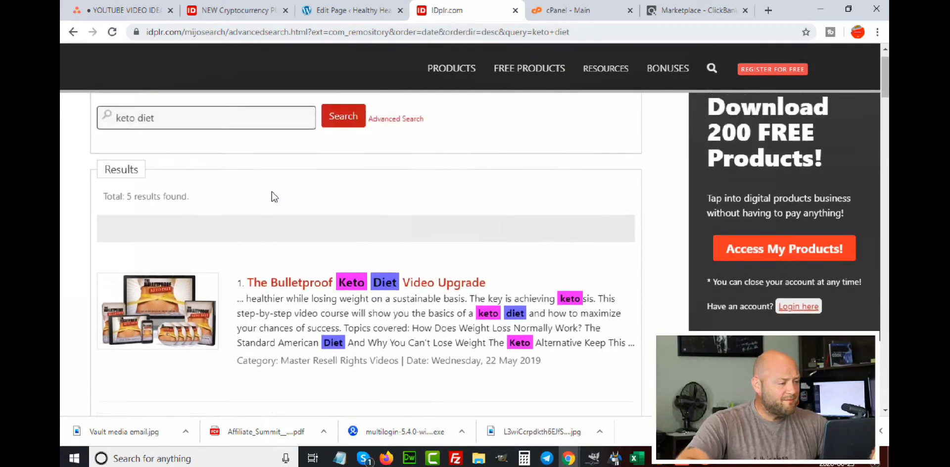
scroll(271, 198, "down", 10)
scroll(270, 198, "down", 10)
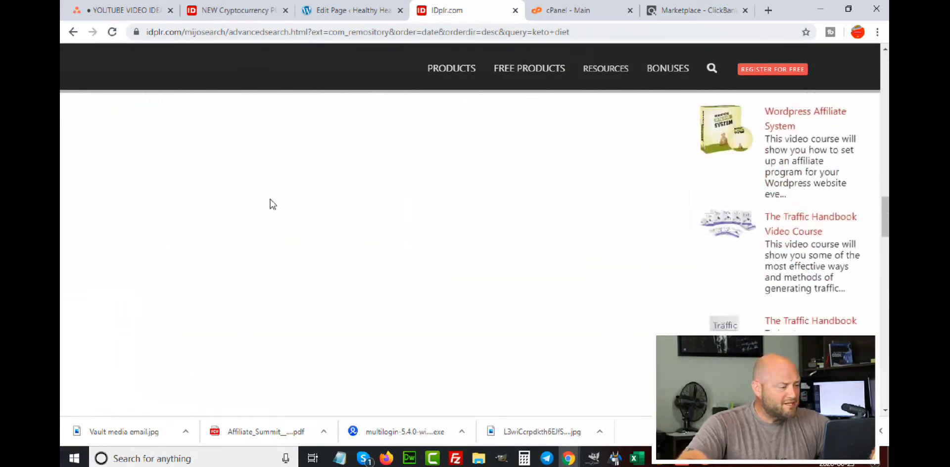
scroll(269, 203, "up", 9)
scroll(270, 204, "up", 10)
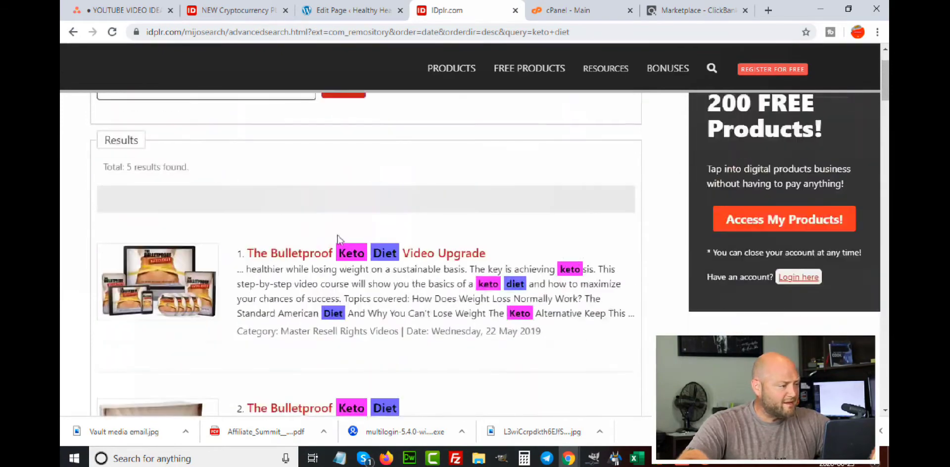
scroll(217, 229, "up", 2)
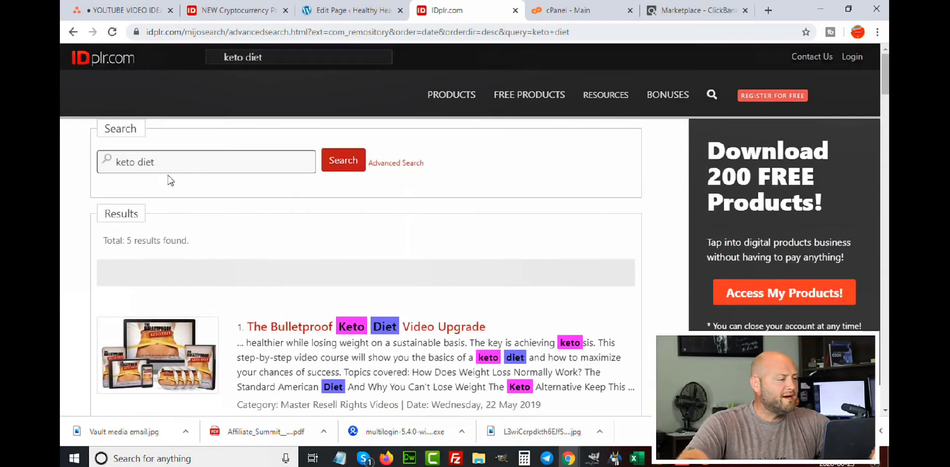
Search IDplr.com for "diet" and look through the listed e-books and video courses
key("ctrl+a")
type("ke")
key("BackSpace")
key("BackSpace")
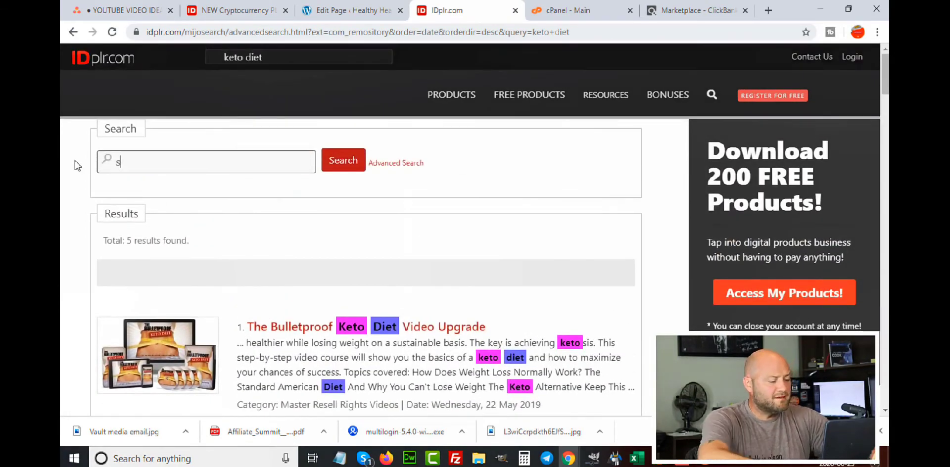
type("diet")
key("Return")
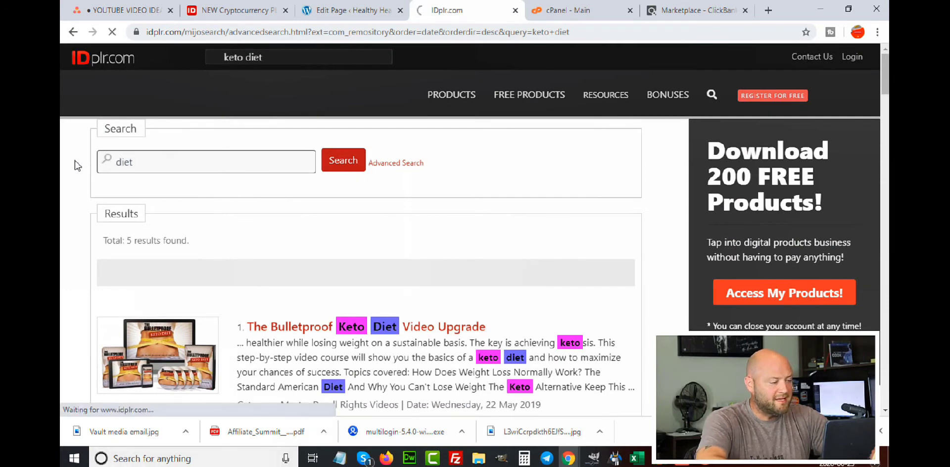
left_click(344, 163)
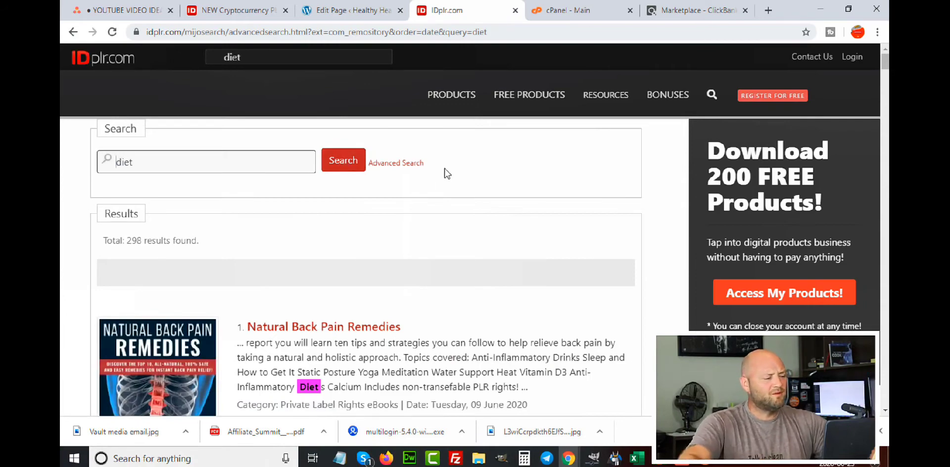
scroll(331, 217, "down", 15)
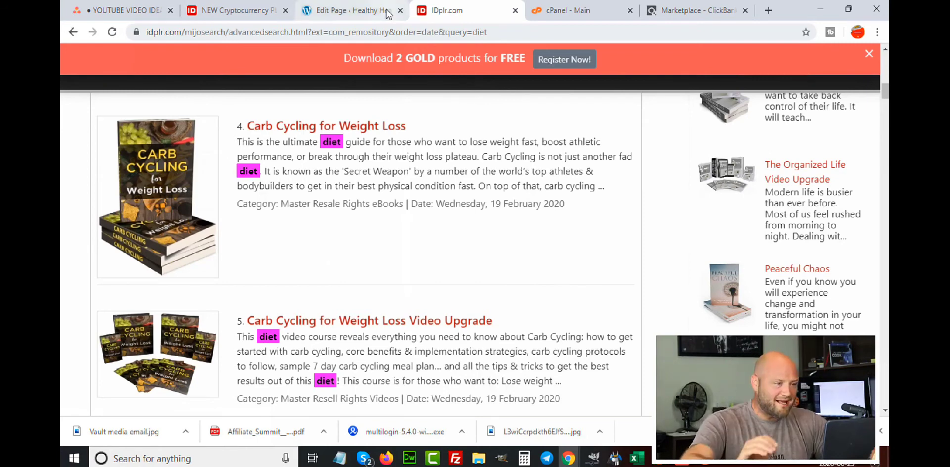
Check the top dietary supplement offers in the ClickBank marketplace and return to the OptimizePress page editor
left_click(327, 11)
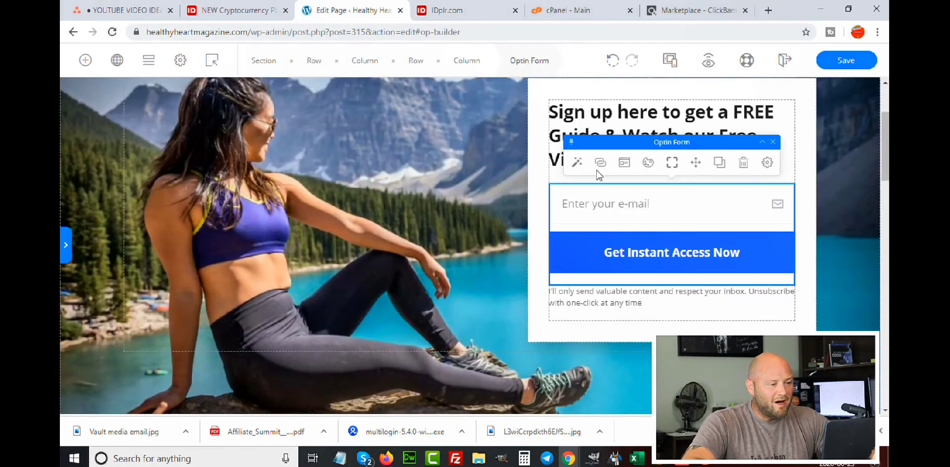
left_click(675, 11)
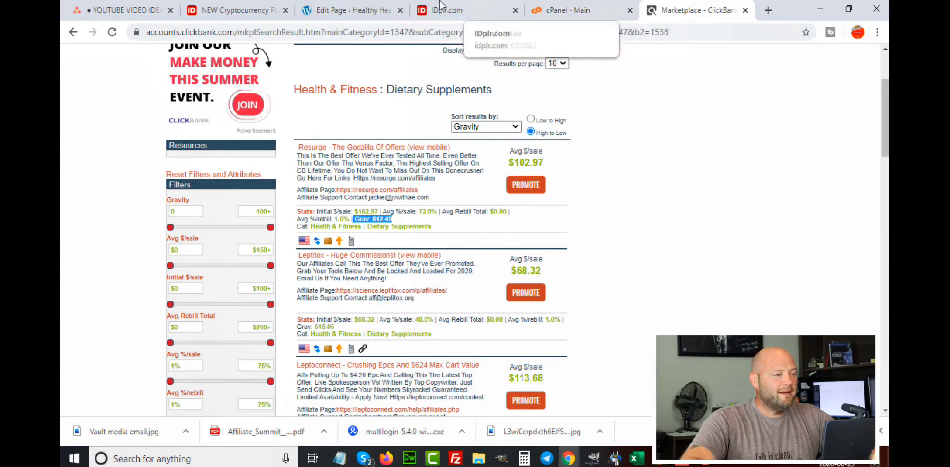
left_click(331, 10)
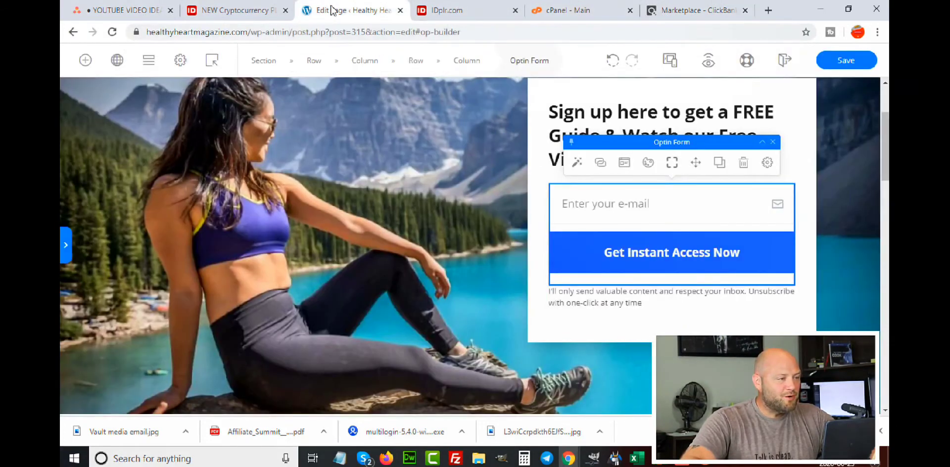
Open the opt-in form's integration settings and choose Aweber as the autoresponder
left_click(601, 162)
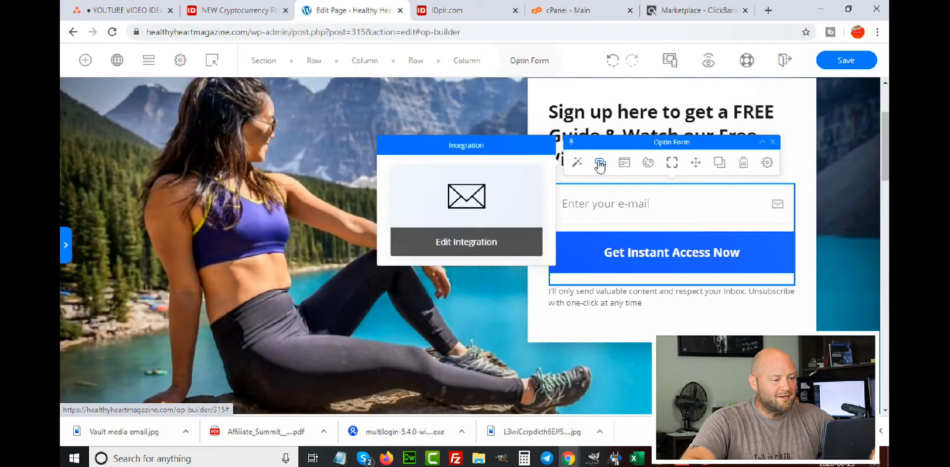
left_click(463, 247)
left_click(128, 215)
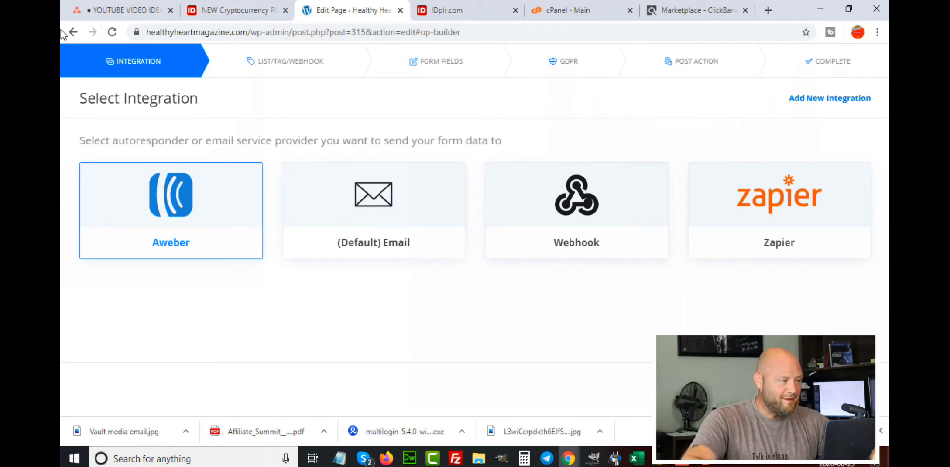
Leave the page editor without saving, go to the site's wp-admin dashboard and open the list of all pages
left_click_drag(289, 32, 534, 40)
key("BackSpace")
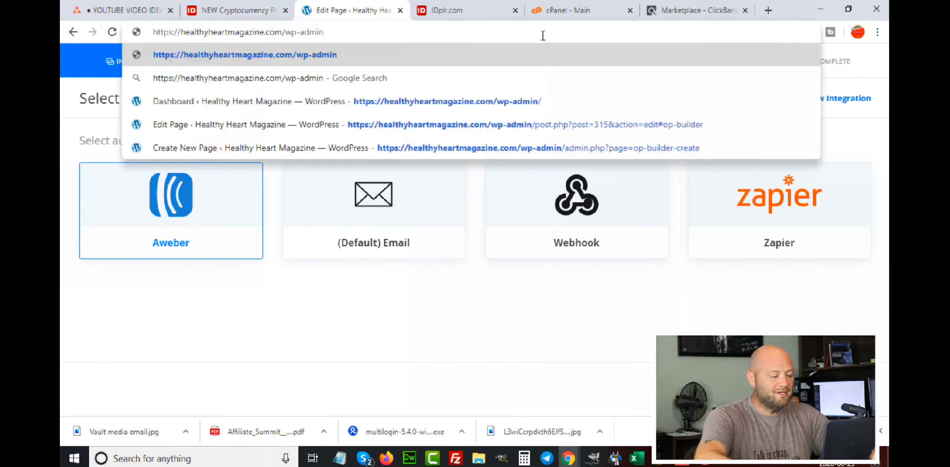
key("Return")
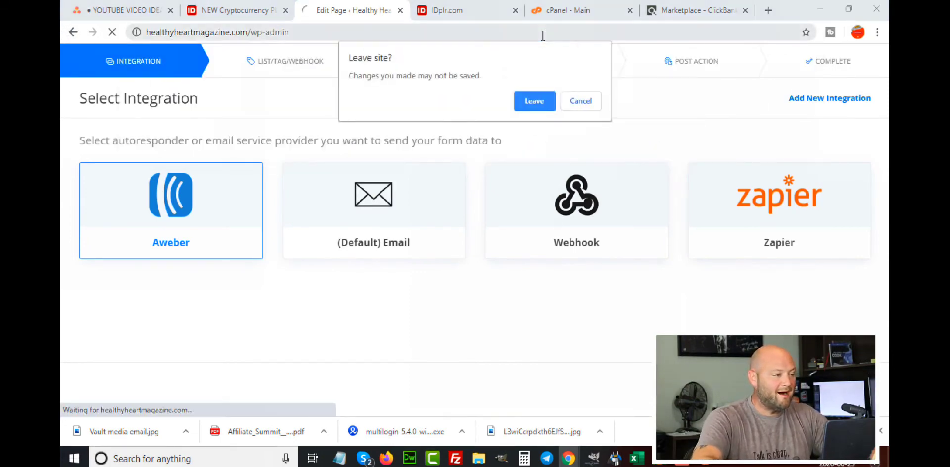
left_click(529, 101)
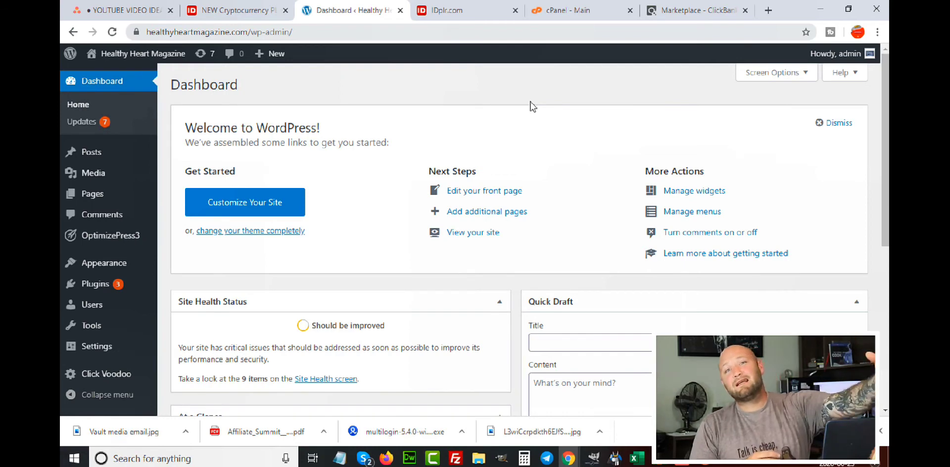
mouse_move(104, 204)
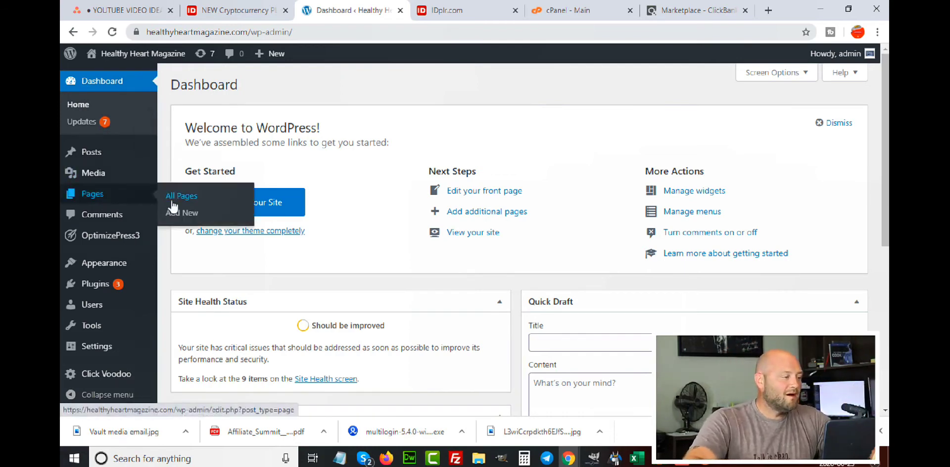
left_click(172, 201)
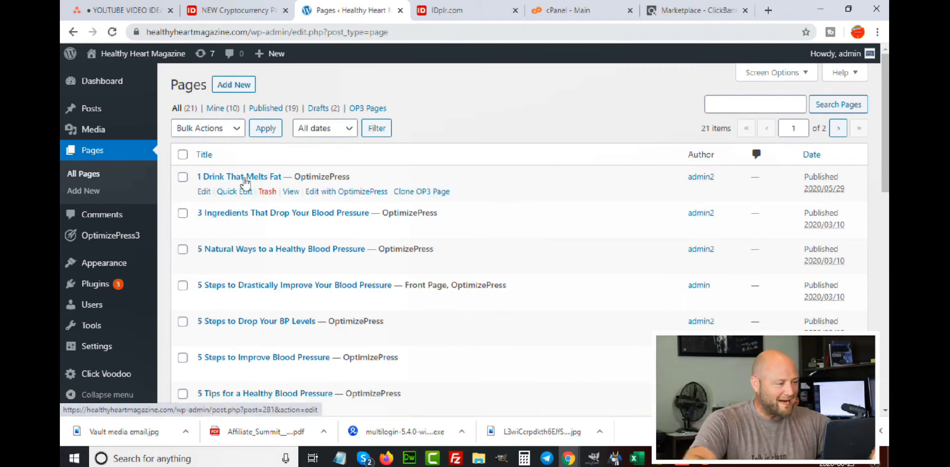
View the published "1 Drink That Melts Fat" page from top to bottom and return to the site's page list
left_click(291, 192)
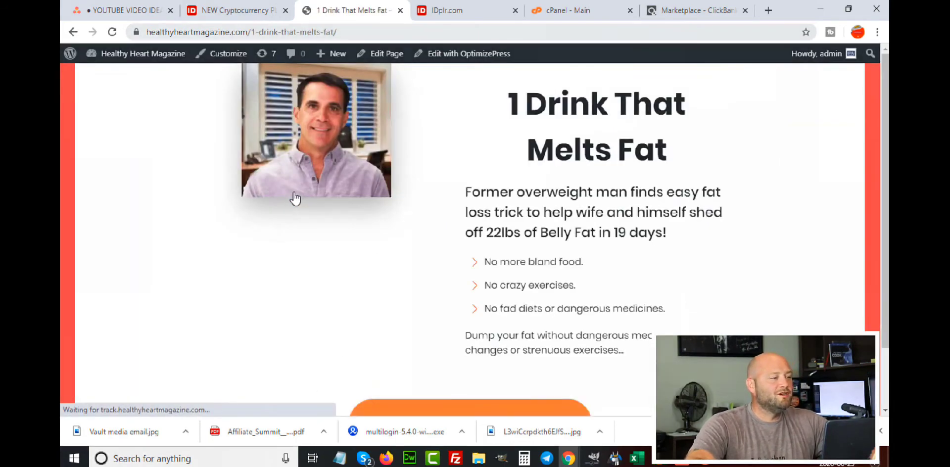
scroll(551, 203, "down", 2)
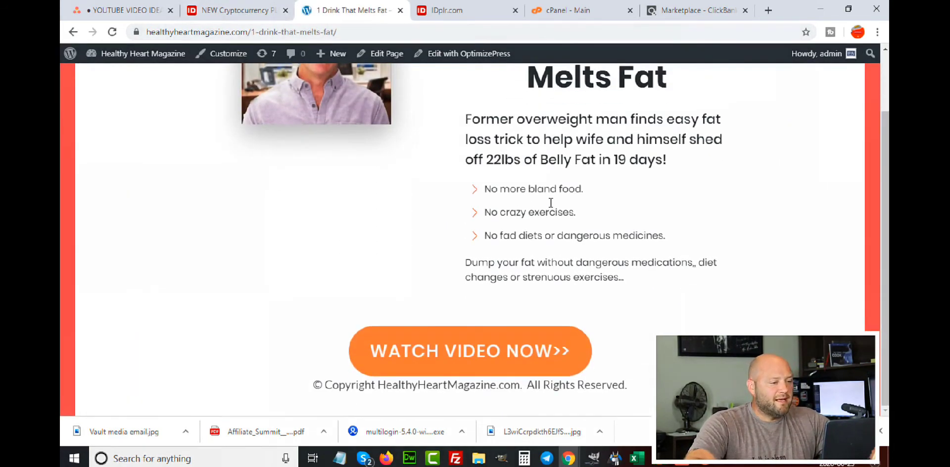
scroll(551, 203, "up", 2)
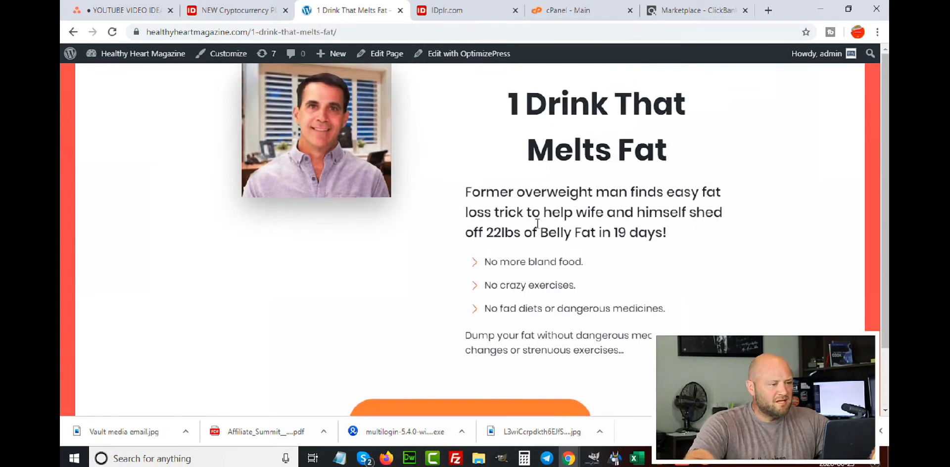
scroll(537, 224, "down", 2)
scroll(436, 310, "up", 2)
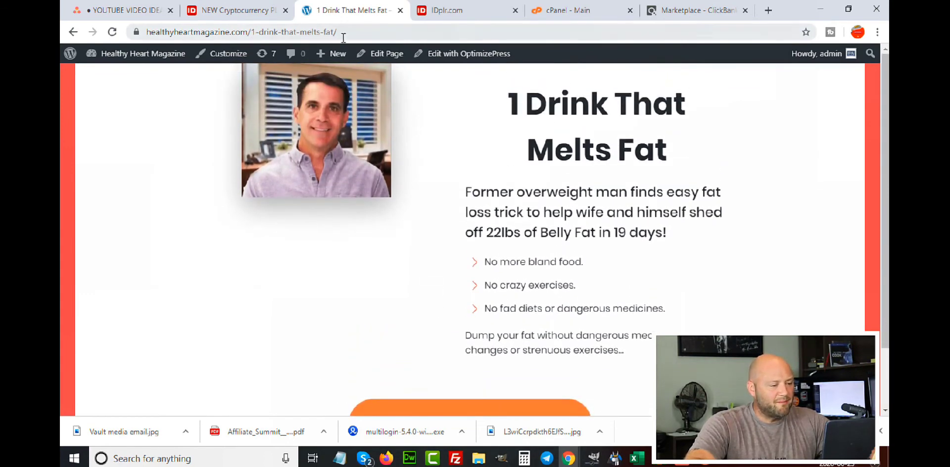
left_click(227, 10)
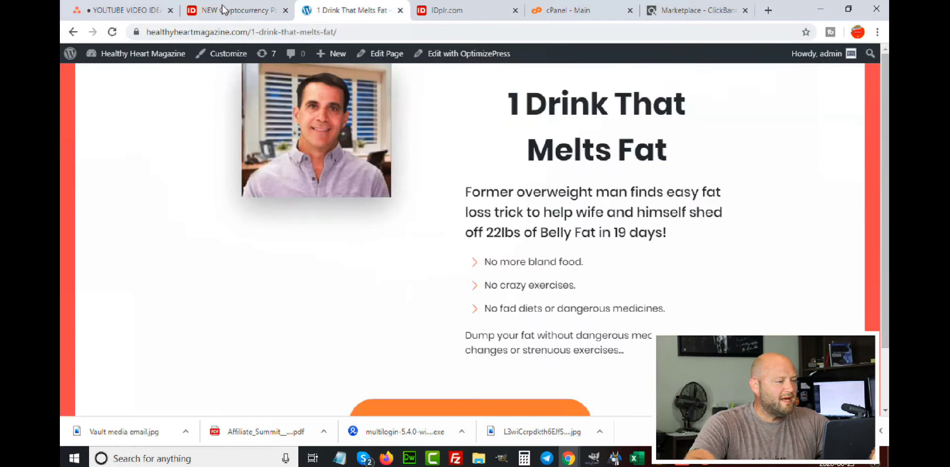
left_click(74, 32)
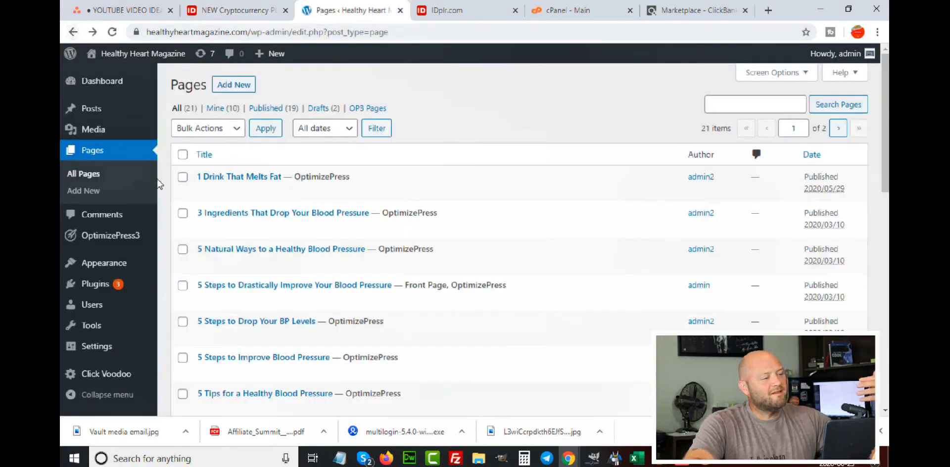
View the published leptitox page, read through its headline and copy, and follow its video link
scroll(272, 236, "down", 3)
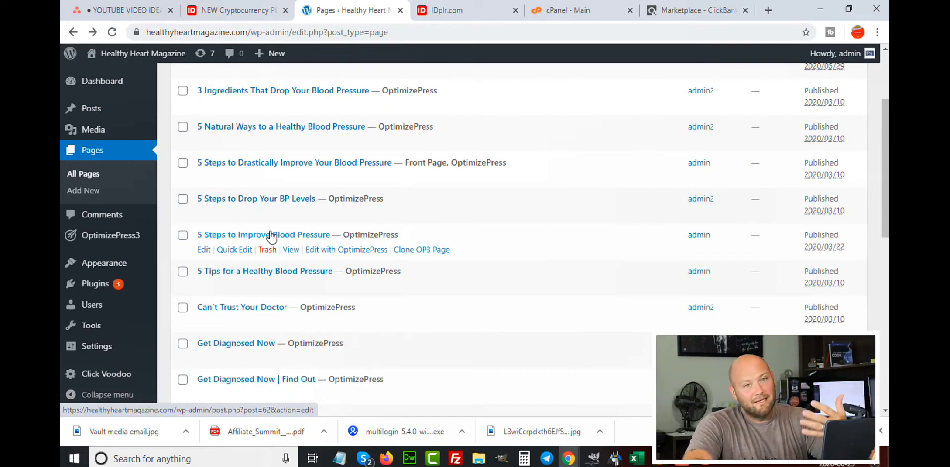
scroll(267, 214, "down", 4)
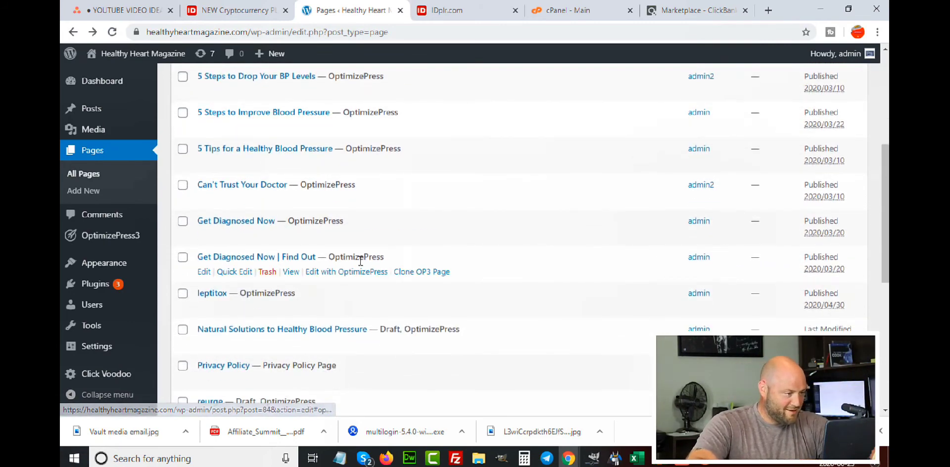
left_click(291, 308)
scroll(191, 141, "down", 1)
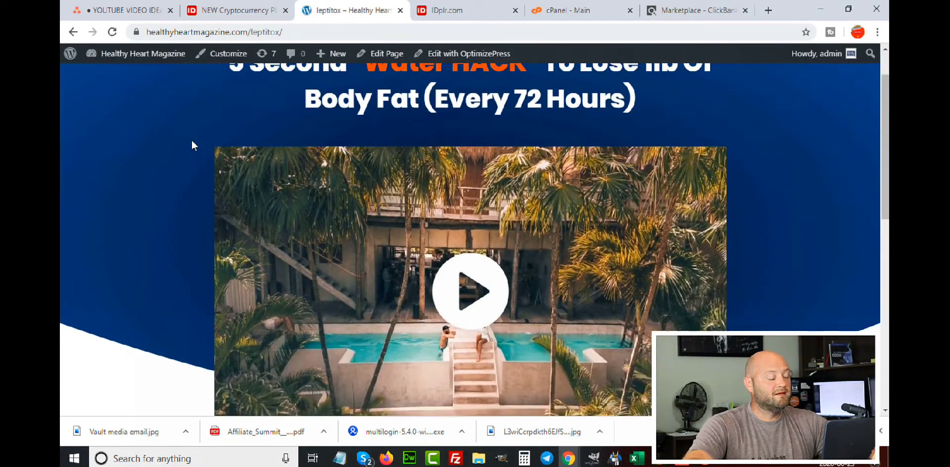
scroll(192, 140, "up", 1)
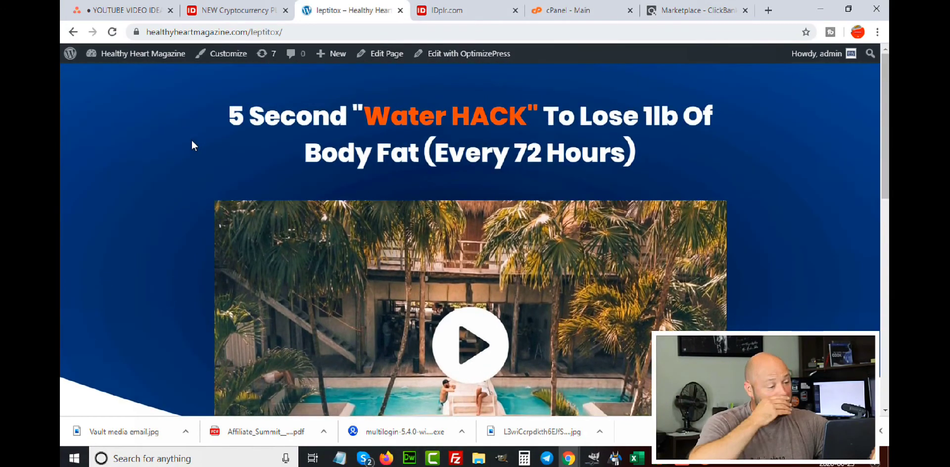
scroll(192, 140, "down", 7)
scroll(191, 141, "up", 7)
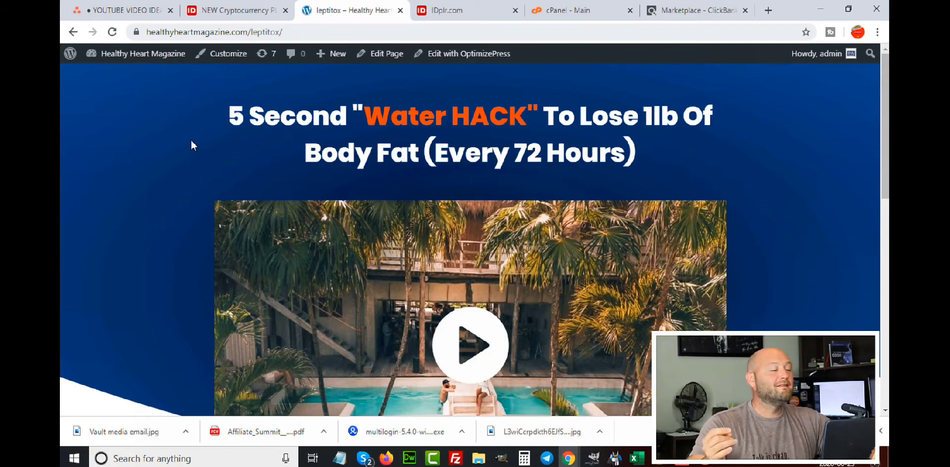
scroll(342, 200, "down", 10)
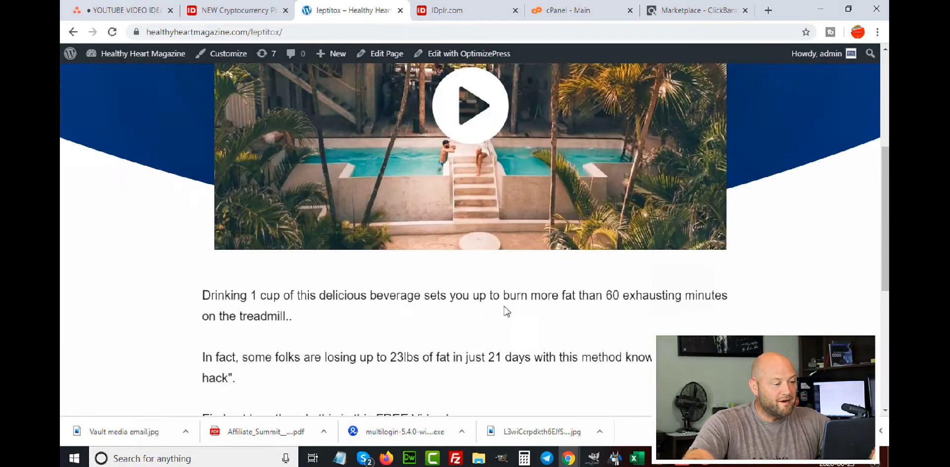
scroll(503, 310, "up", 10)
left_click(474, 308)
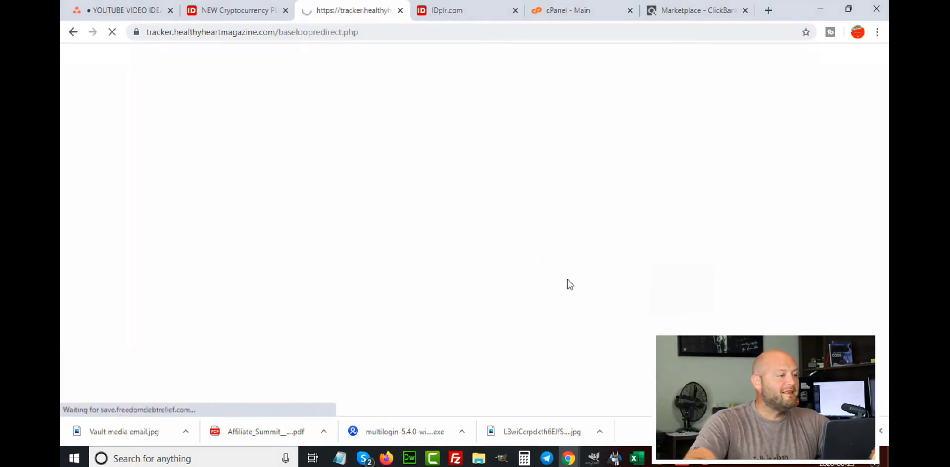
Close the redirected page and check the Resurge offer and those ranked below it in the ClickBank marketplace
middle_click(366, 15)
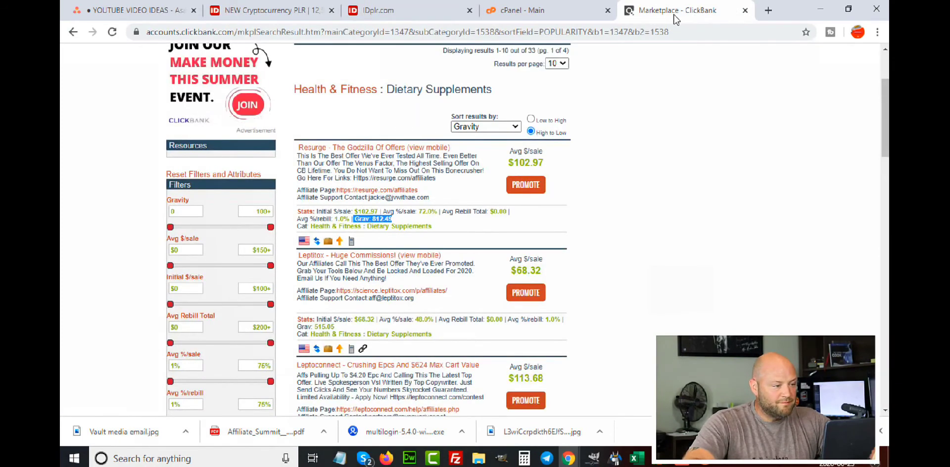
left_click(522, 191)
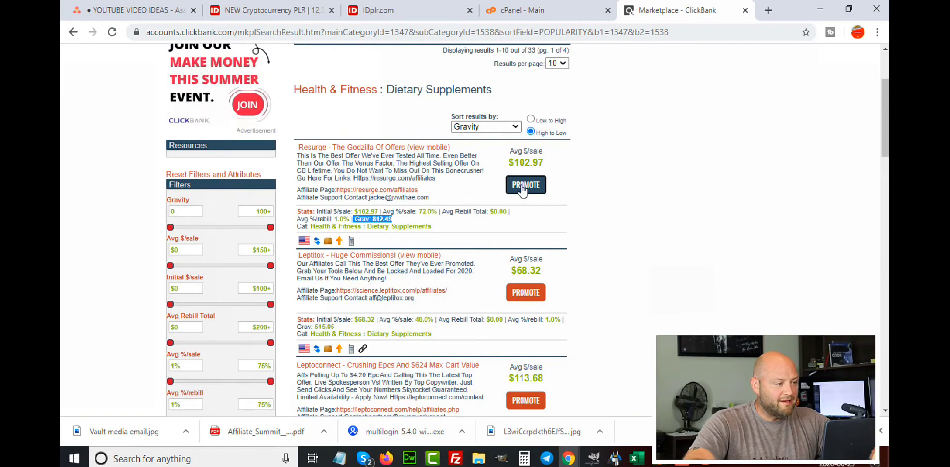
scroll(465, 278, "down", 4)
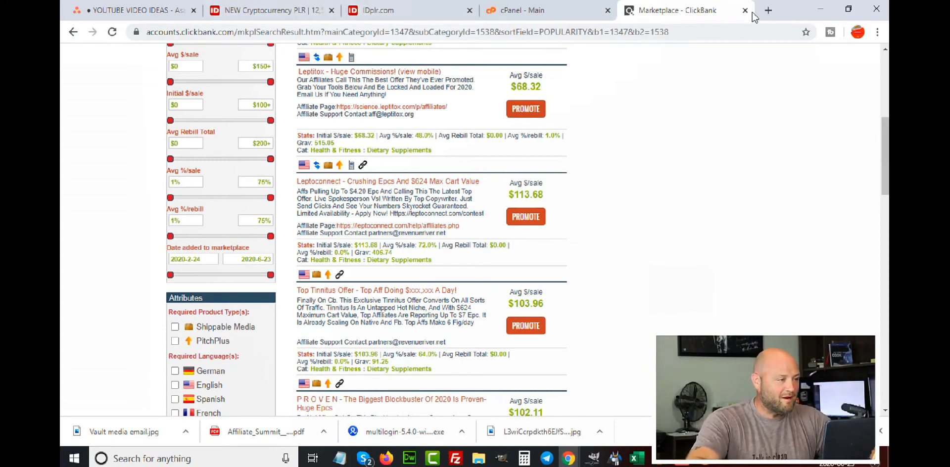
Open healthyheartmagazine.com/wp-admin/ in a new browser tab and show the list of all pages
left_click(768, 10)
type("healthyheartmagazine.com/wp-admin/")
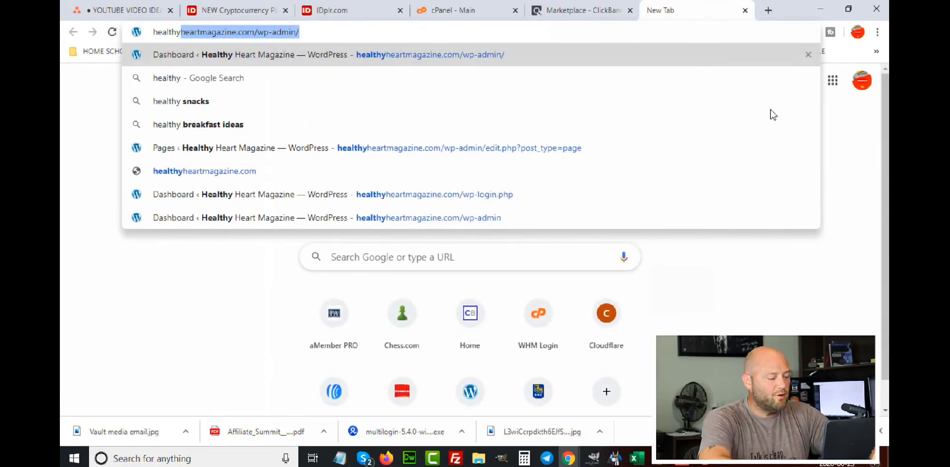
key("Return")
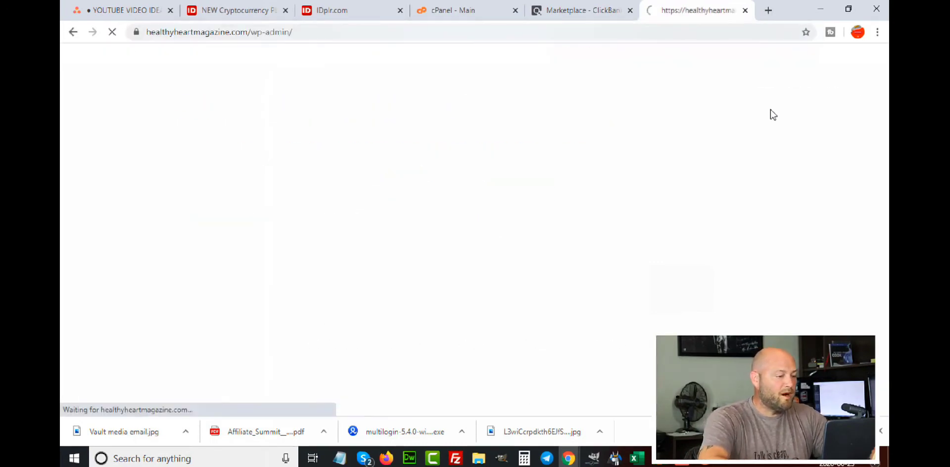
mouse_move(93, 192)
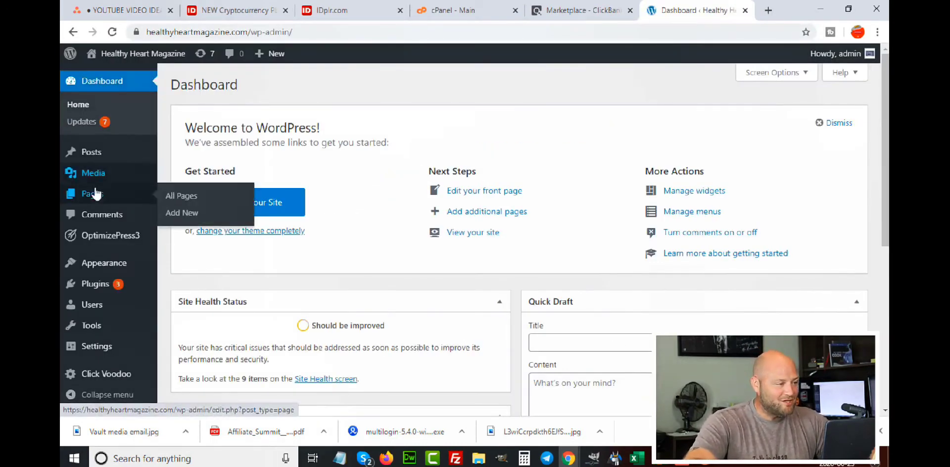
left_click(182, 198)
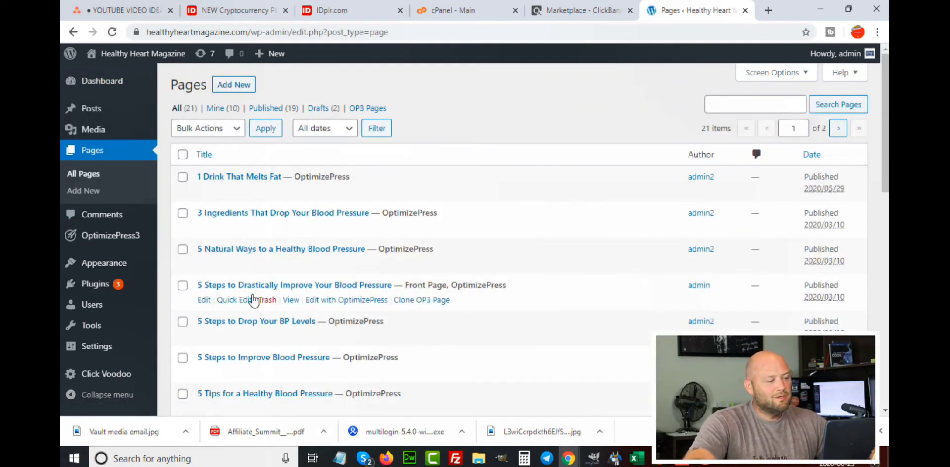
Reopen the published leptitox page and examine its layout, from the video image down to the "Watch Video Here" call to action
scroll(250, 328, "down", 5)
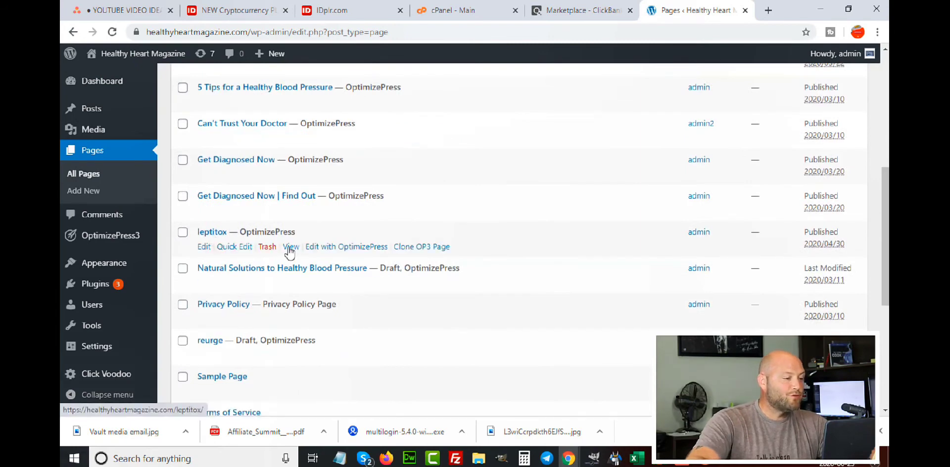
left_click(290, 247)
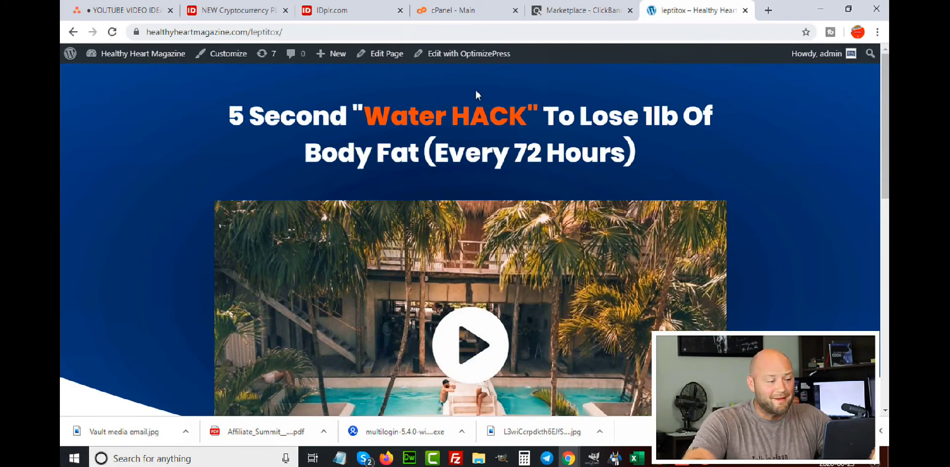
scroll(667, 296, "down", 5)
scroll(667, 296, "down", 3)
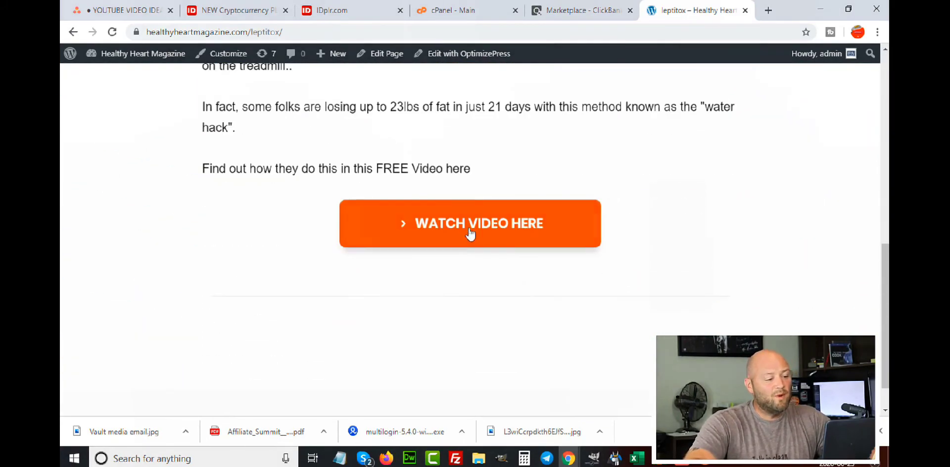
scroll(278, 253, "up", 6)
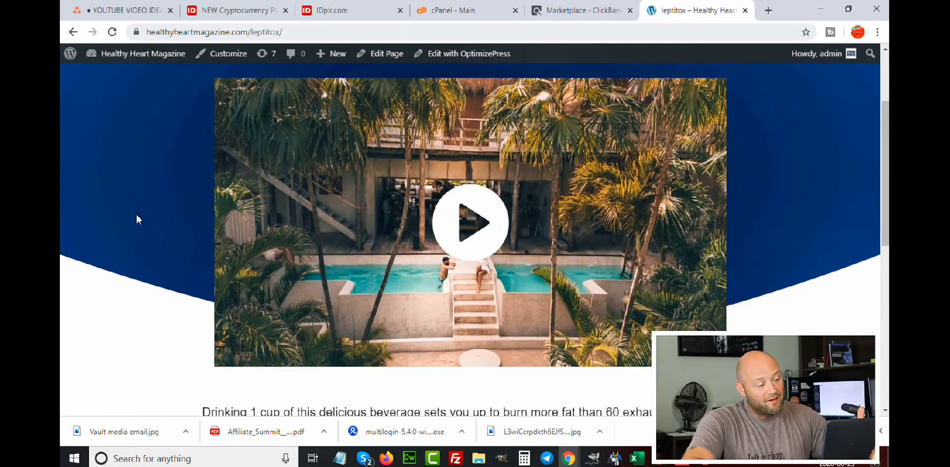
scroll(135, 214, "down", 7)
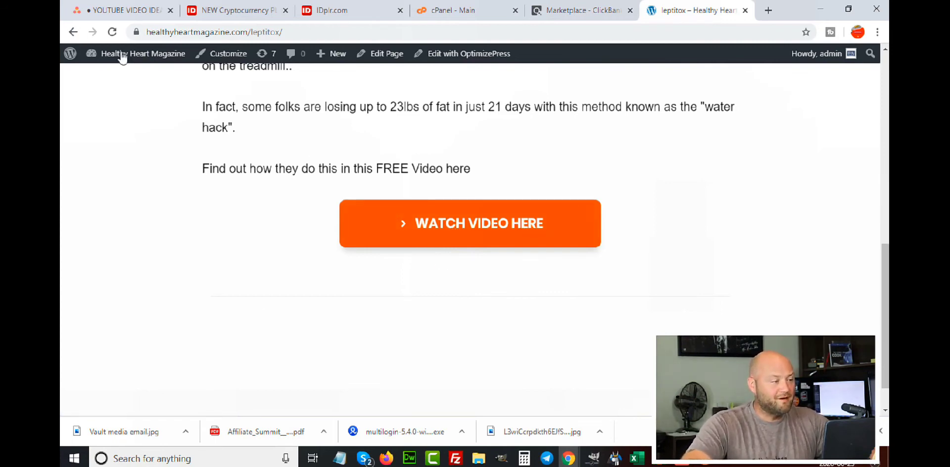
mouse_move(122, 53)
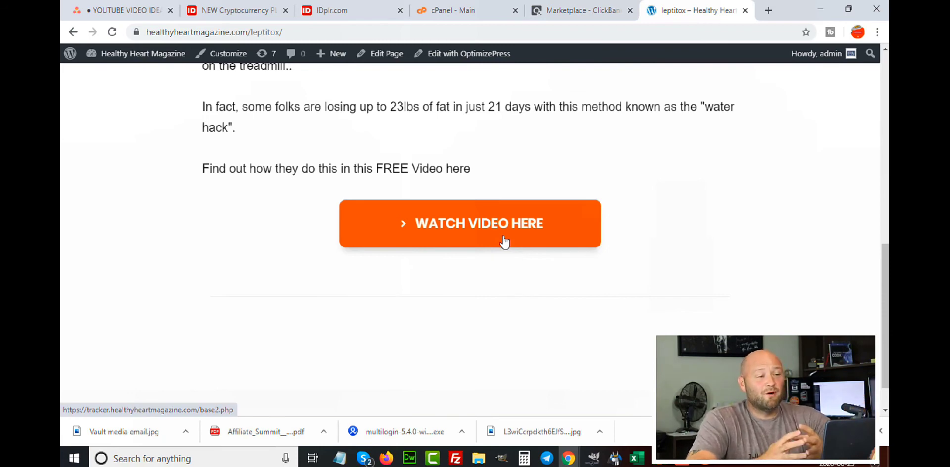
Return to the ClickBank marketplace and look at the top-ranked dietary supplement offers, Resurge and Leptitox
left_click(599, 8)
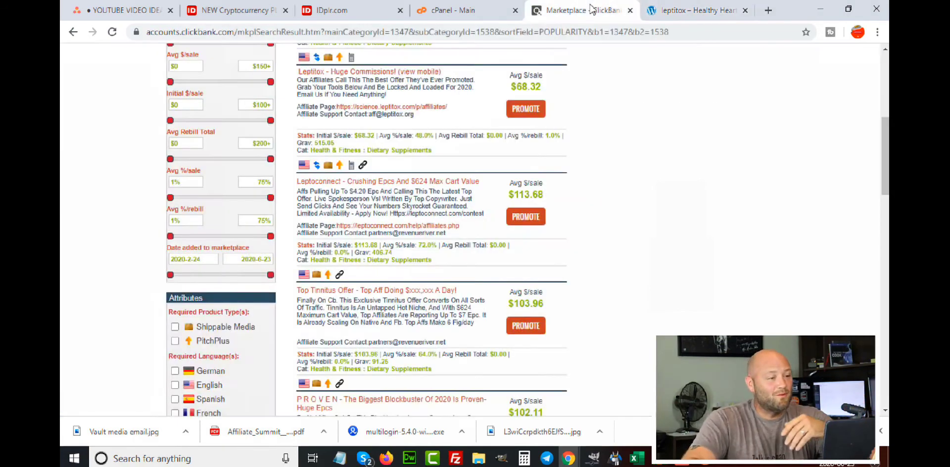
scroll(370, 188, "up", 2)
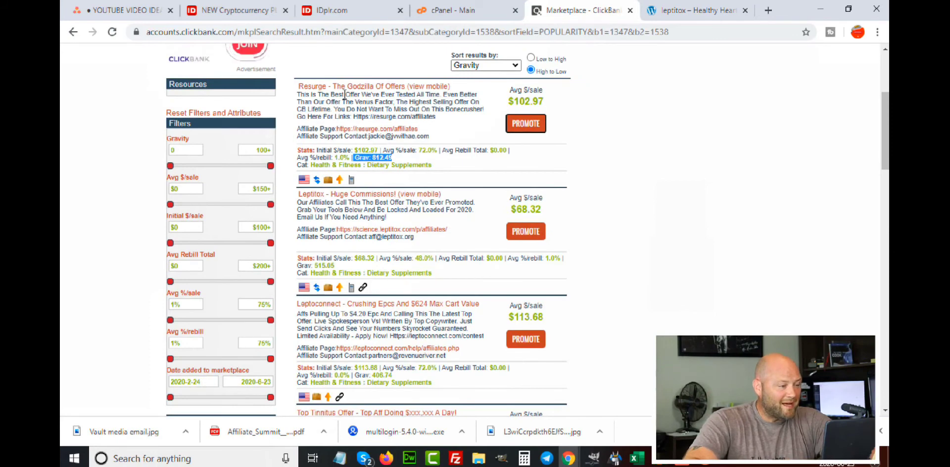